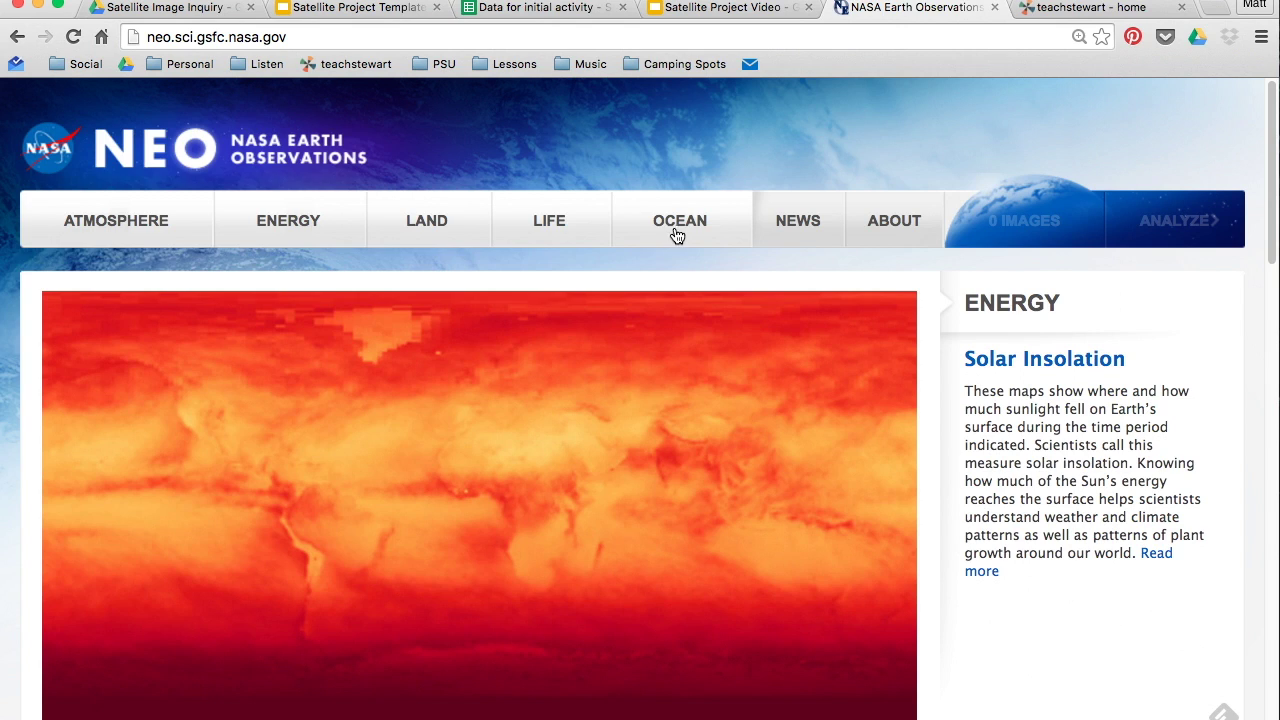
Open the Chlorophyll Concentration dataset from NEO's Life category.
click(572, 226)
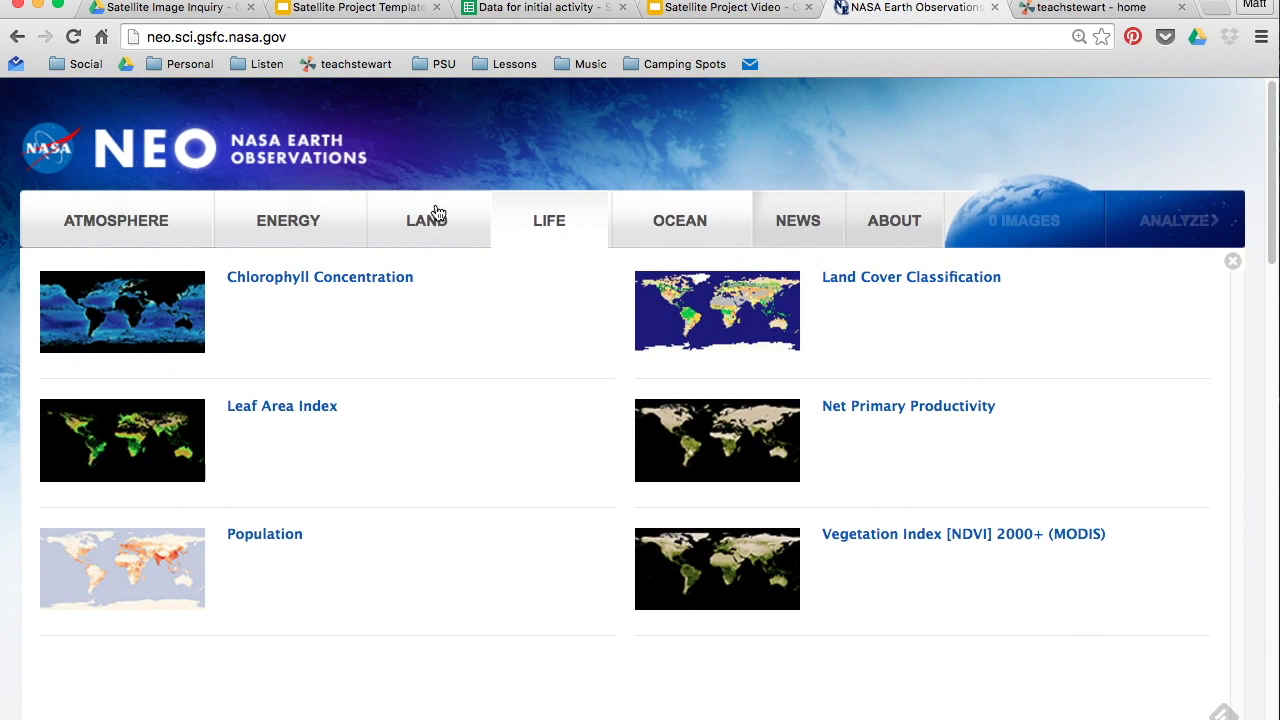
click(341, 286)
Scroll to About this dataset and show the Intermediate-level description.
scroll(394, 370, down, 2)
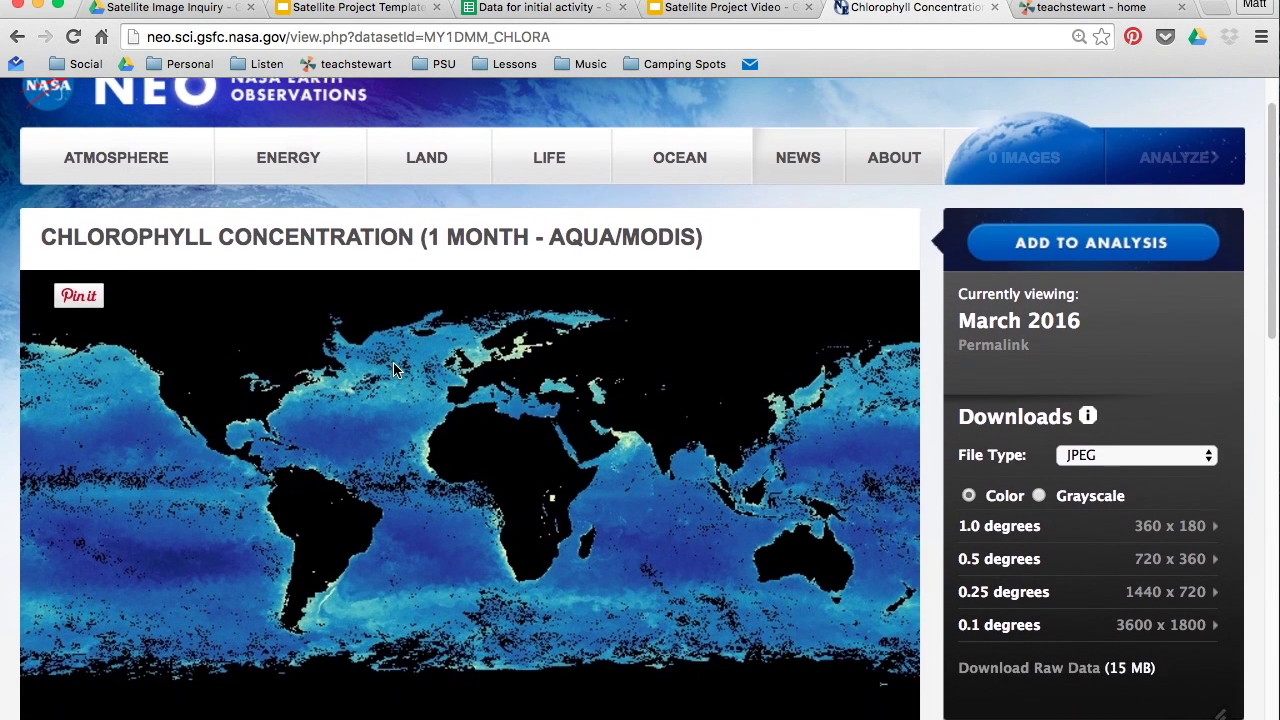
scroll(394, 370, down, 2)
scroll(394, 370, up, 1)
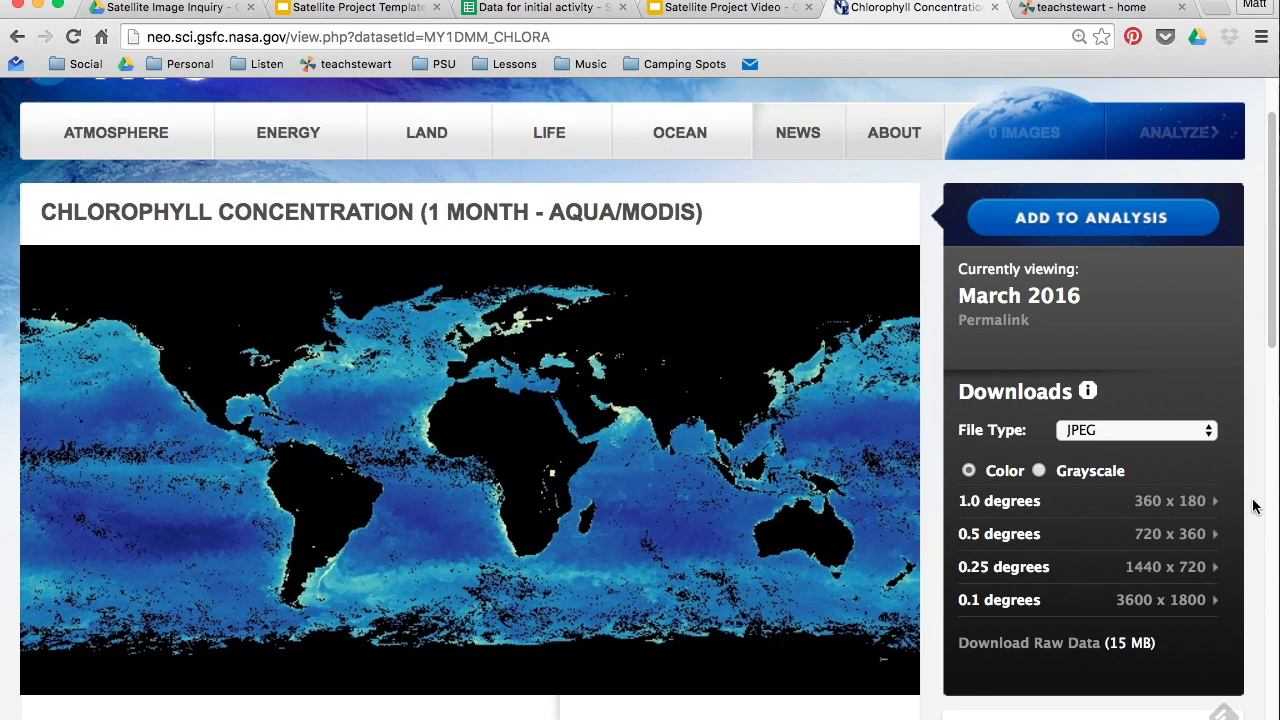
scroll(1253, 507, down, 10)
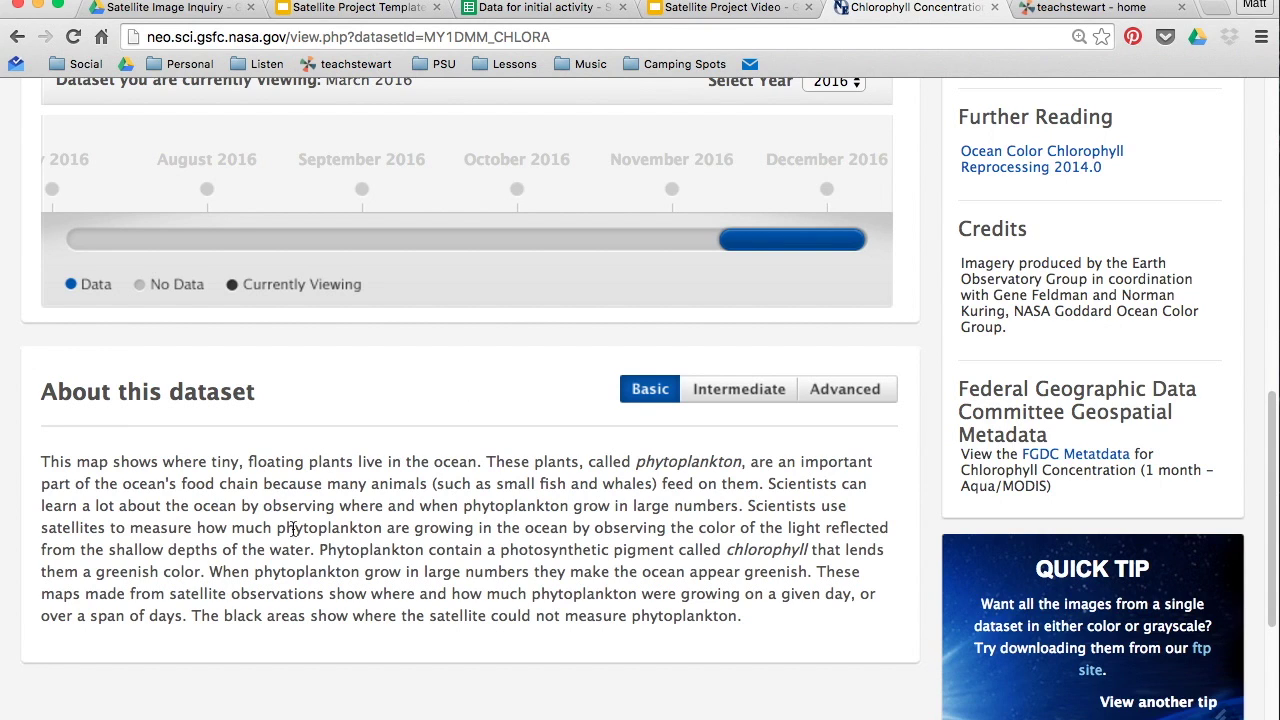
click(722, 398)
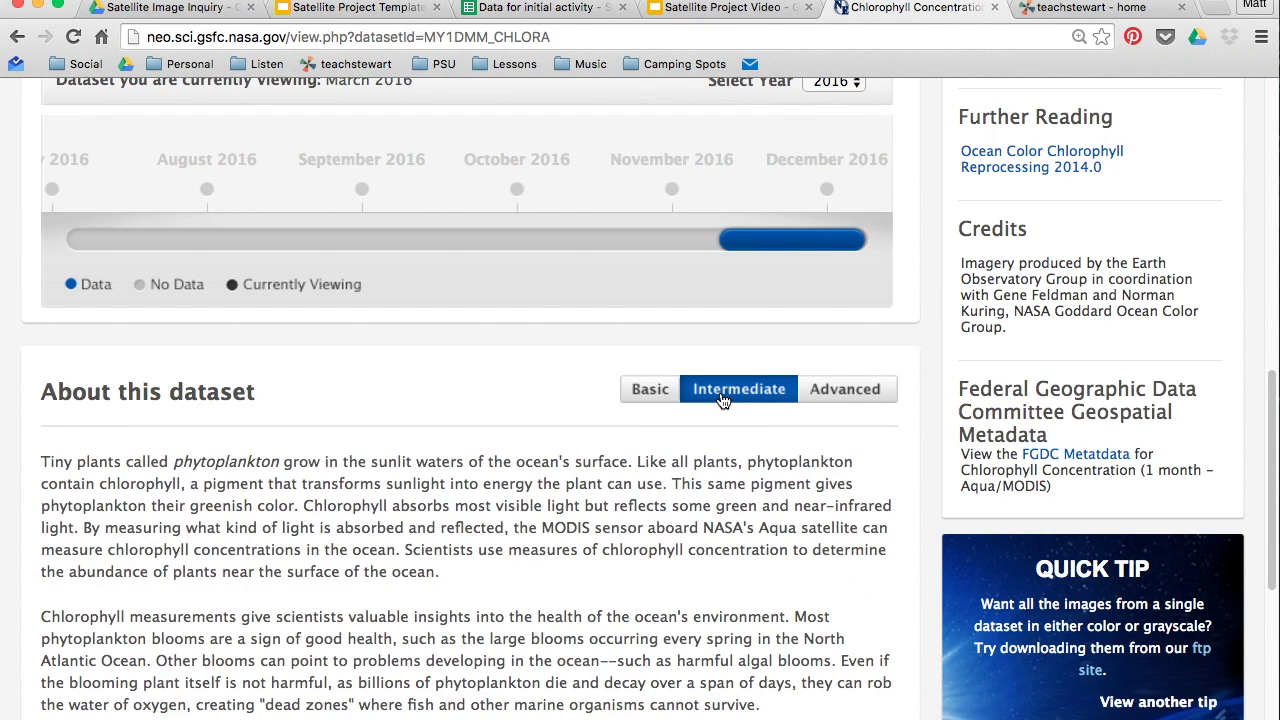
Switch the dataset description to the Advanced level and return to the map.
scroll(423, 400, down, 2)
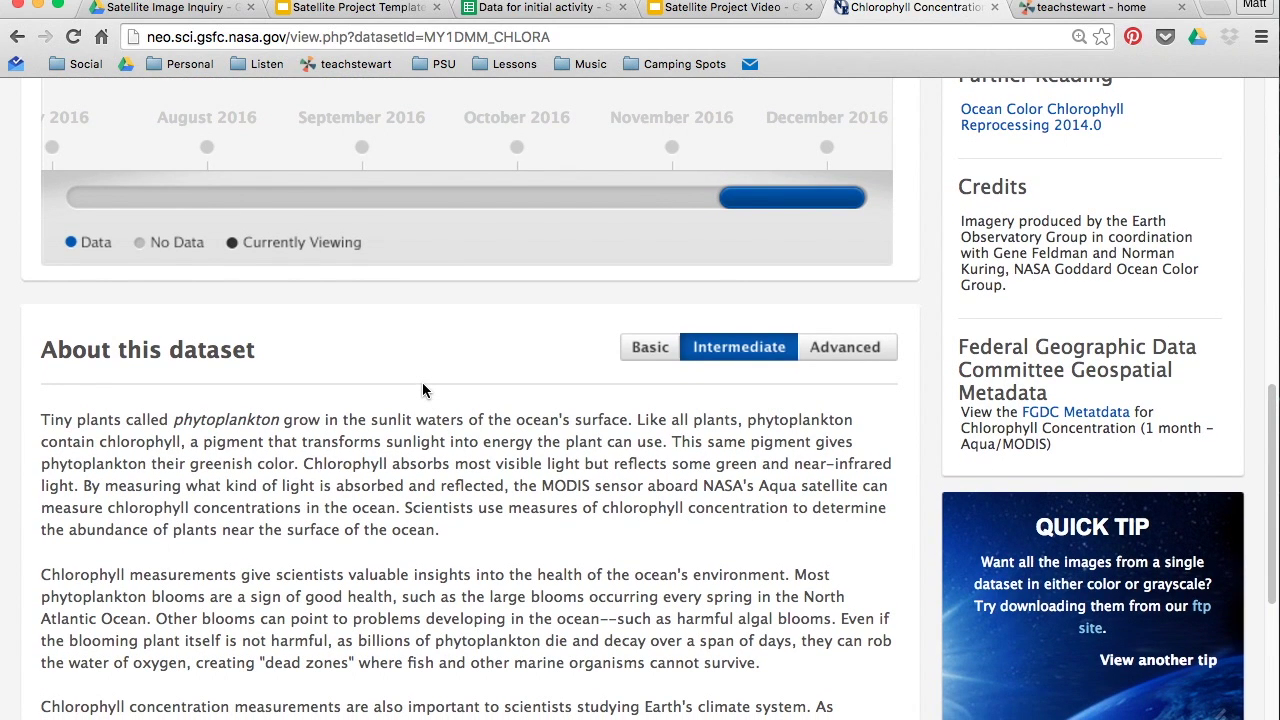
scroll(423, 383, down, 1)
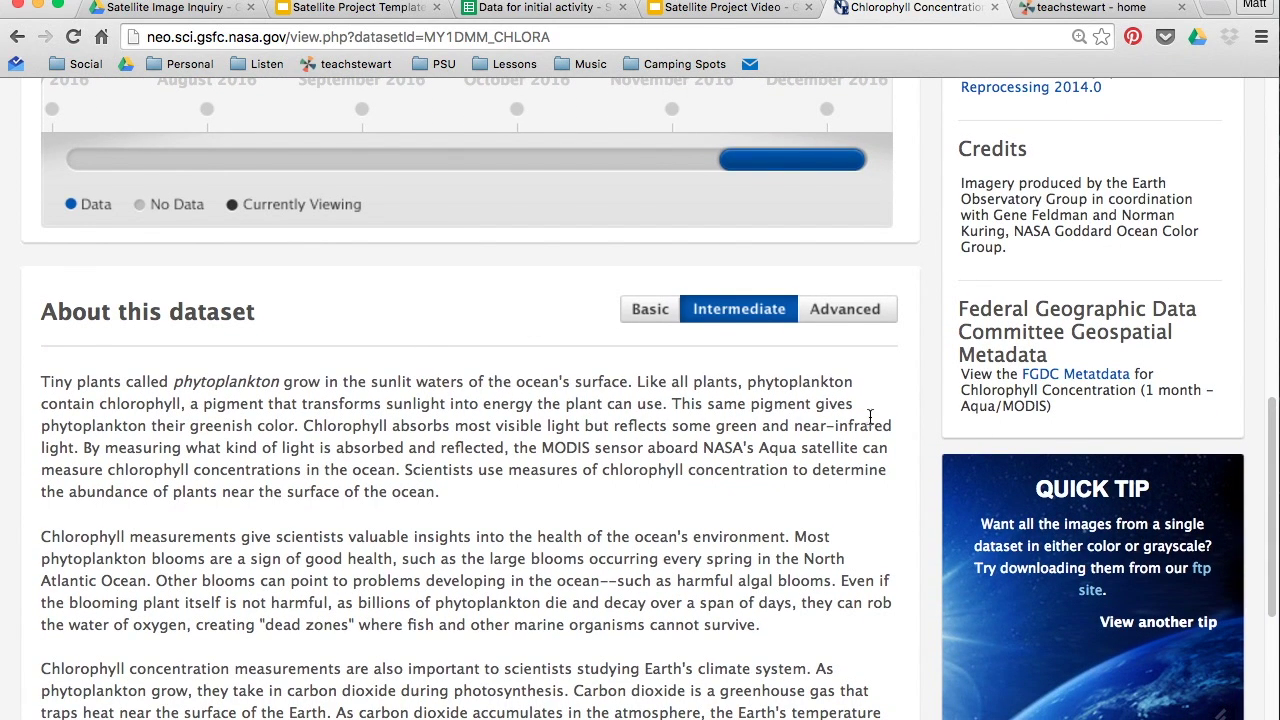
click(855, 310)
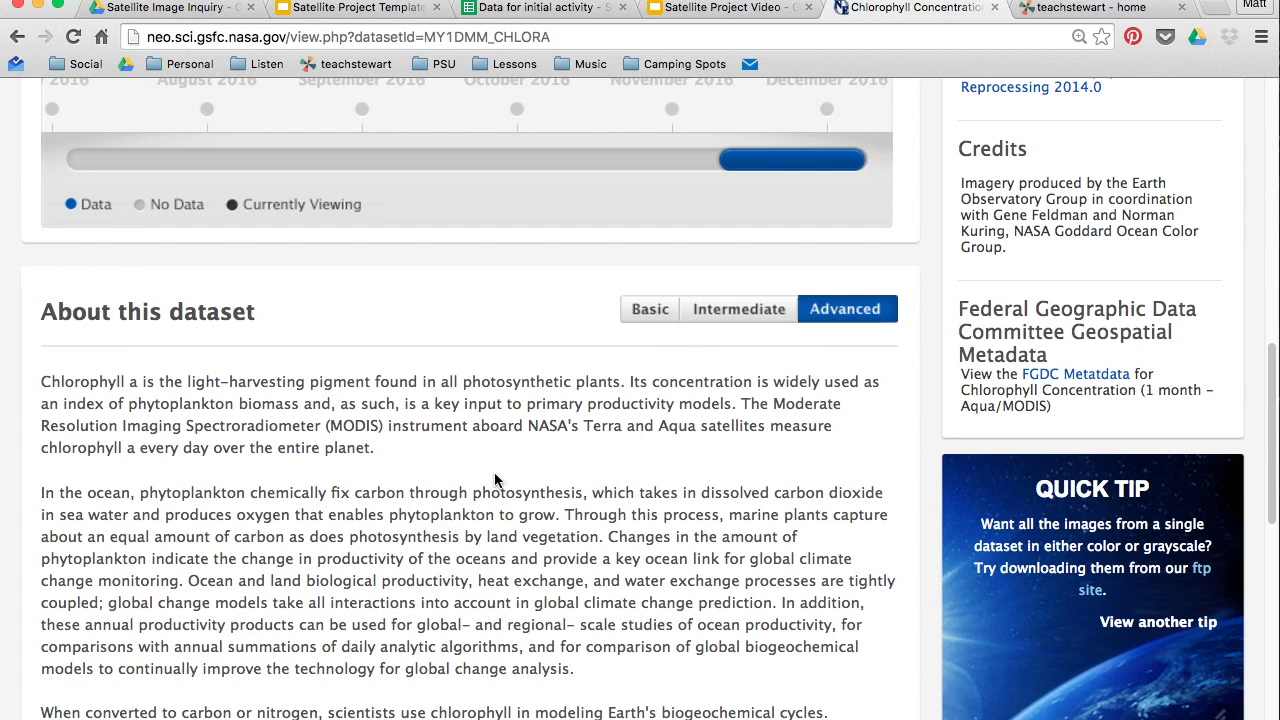
scroll(494, 480, down, 4)
scroll(494, 480, up, 10)
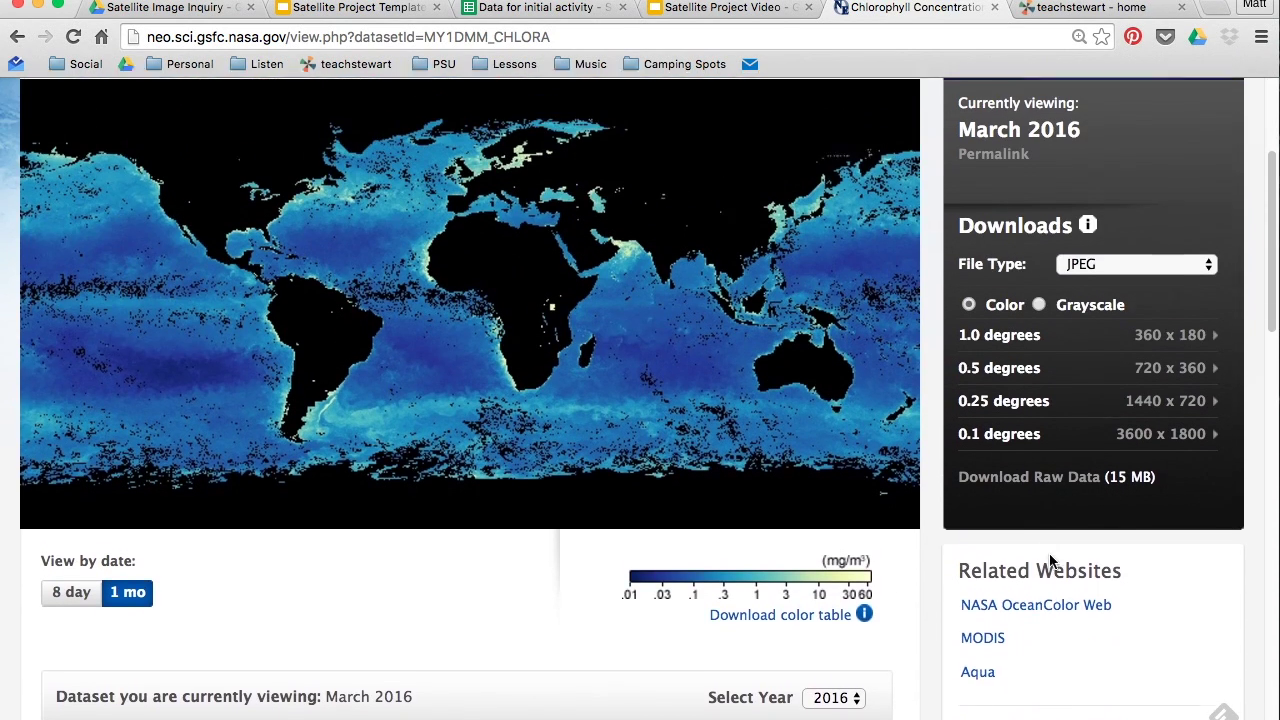
scroll(1050, 560, up, 4)
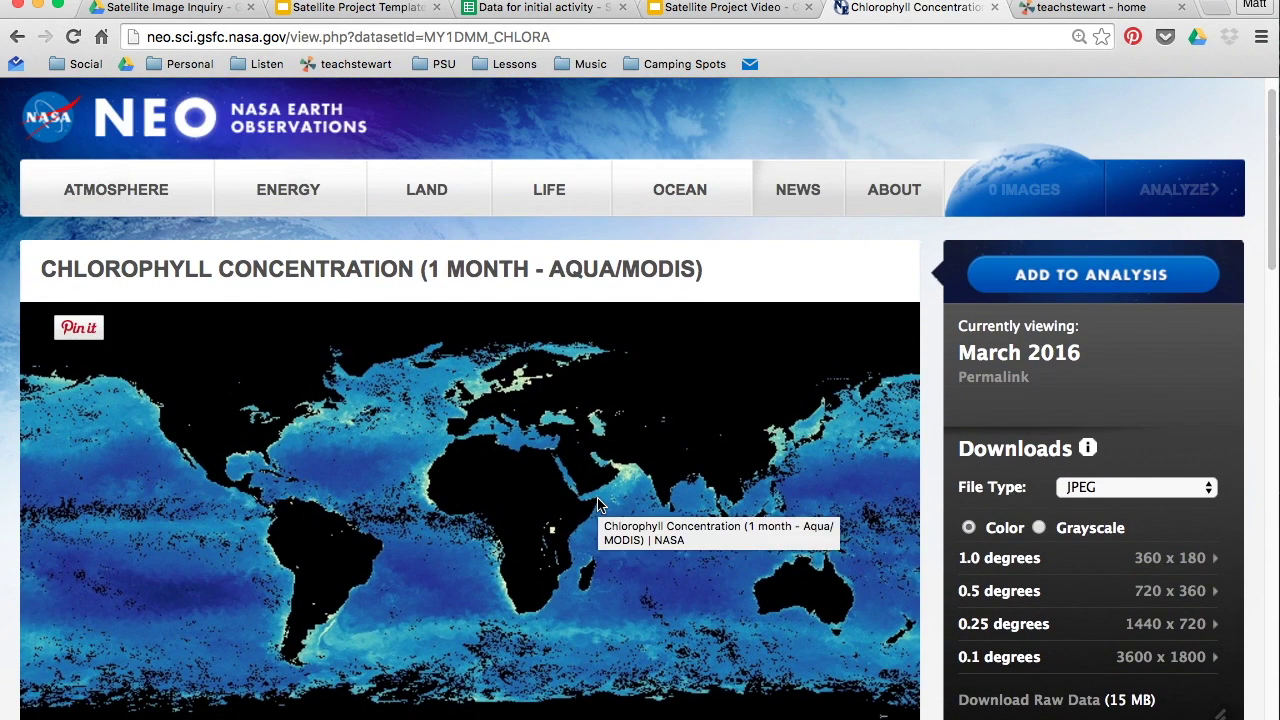
scroll(928, 652, down, 2)
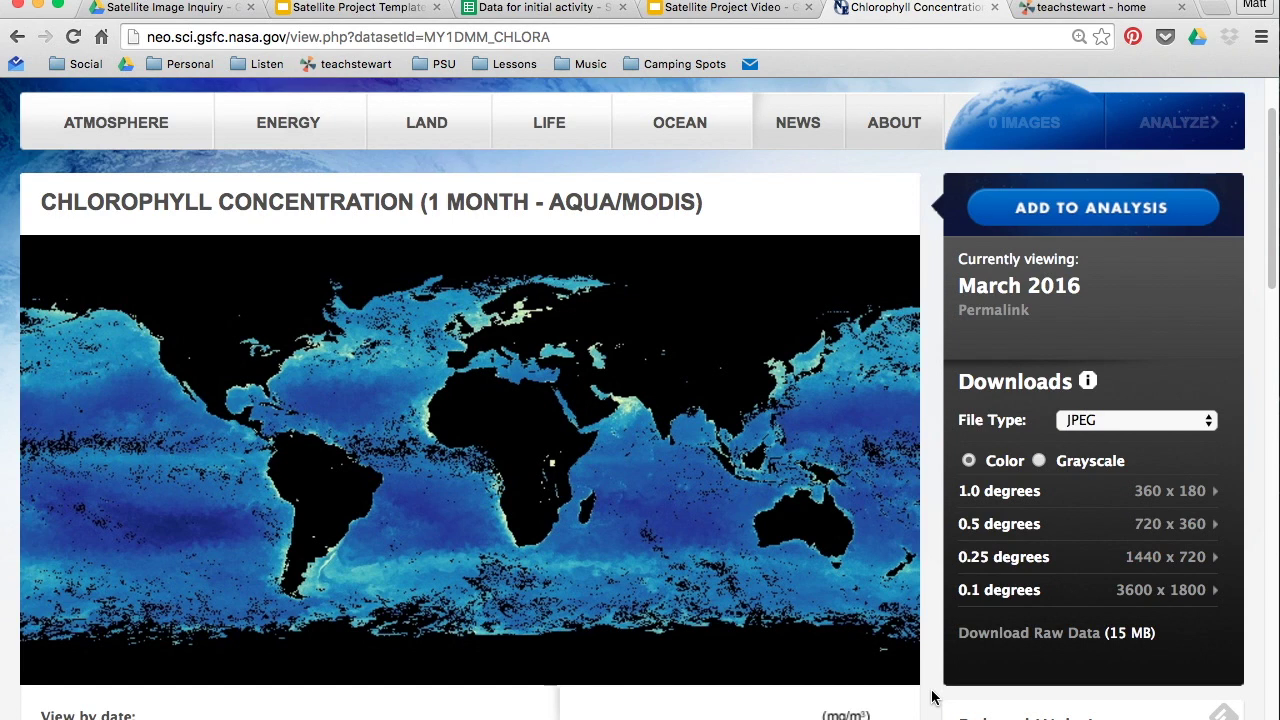
Scroll through the chlorophyll page showing the December 2010 monthly map.
scroll(920, 630, down, 3)
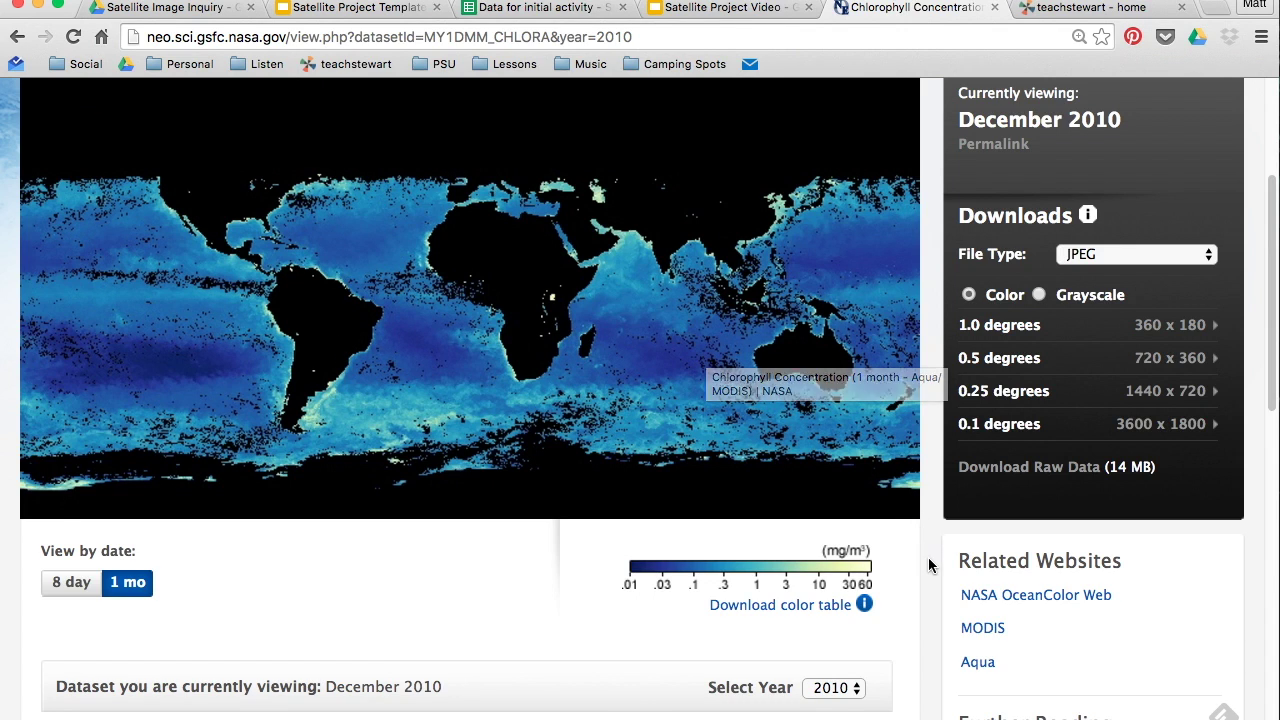
scroll(928, 565, up, 5)
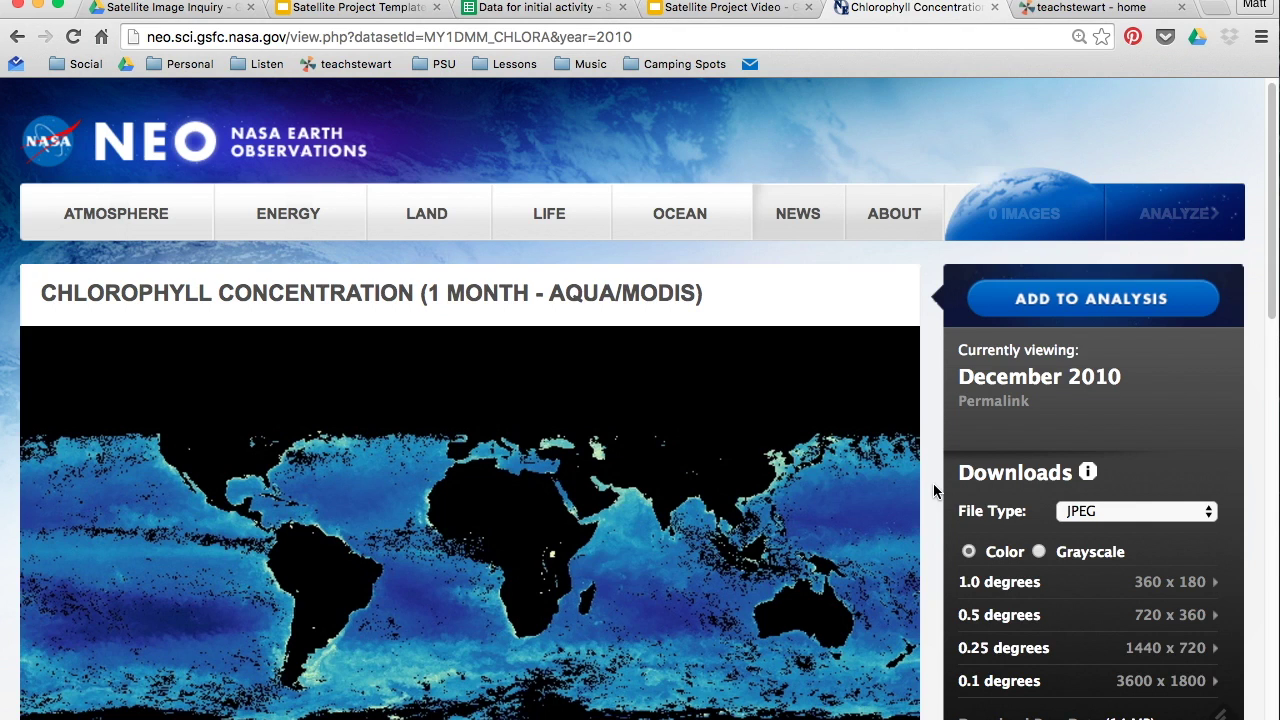
scroll(933, 483, down, 2)
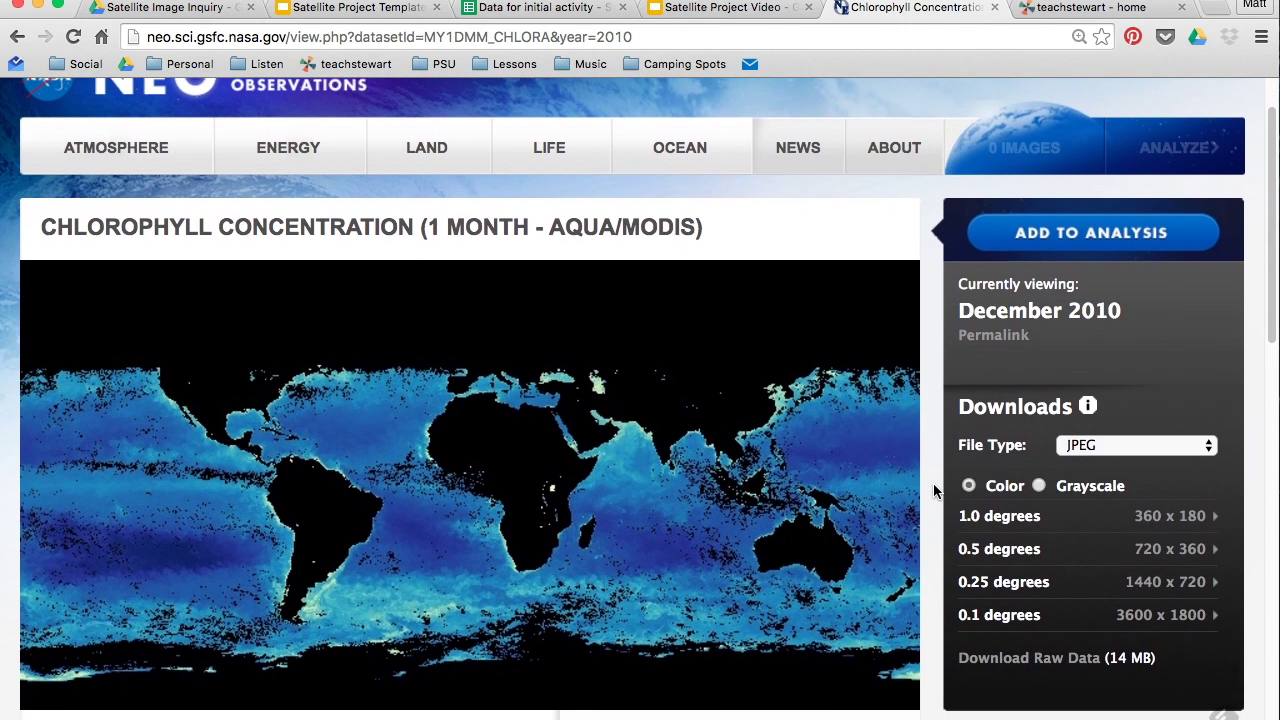
scroll(933, 483, down, 6)
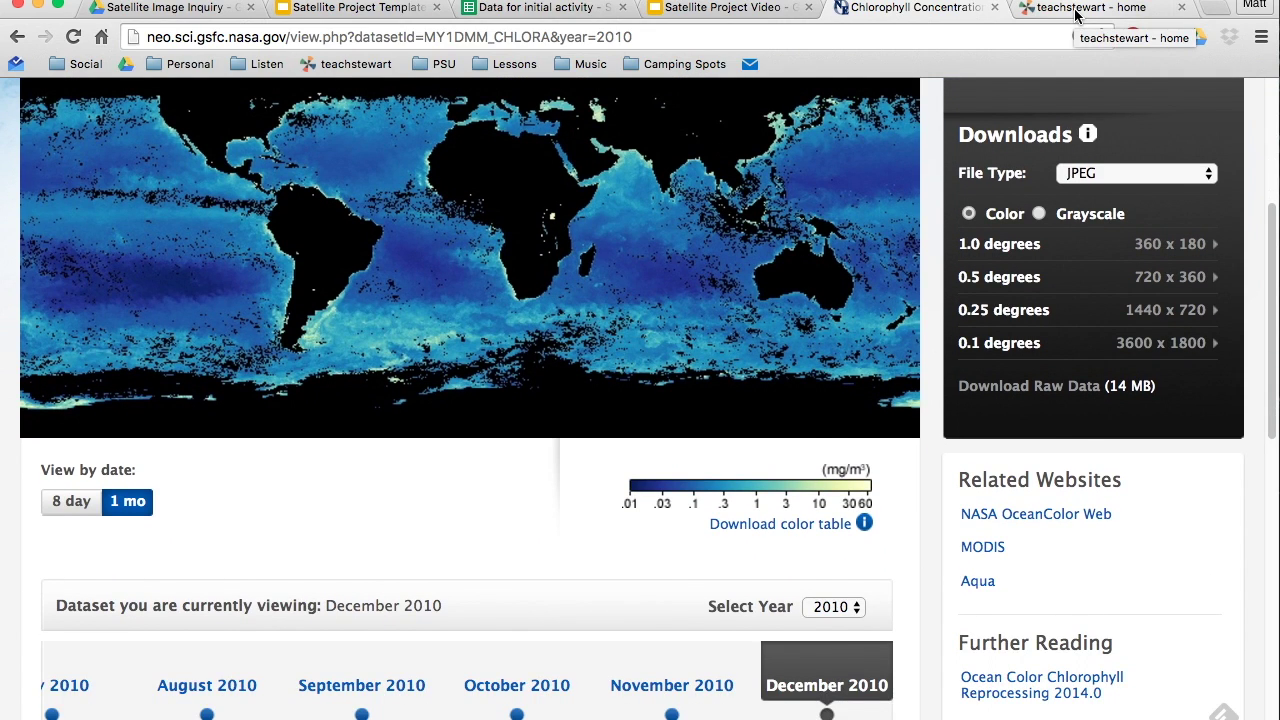
Go from the class wiki home to Biology and open the Satellite Project page.
click(1076, 14)
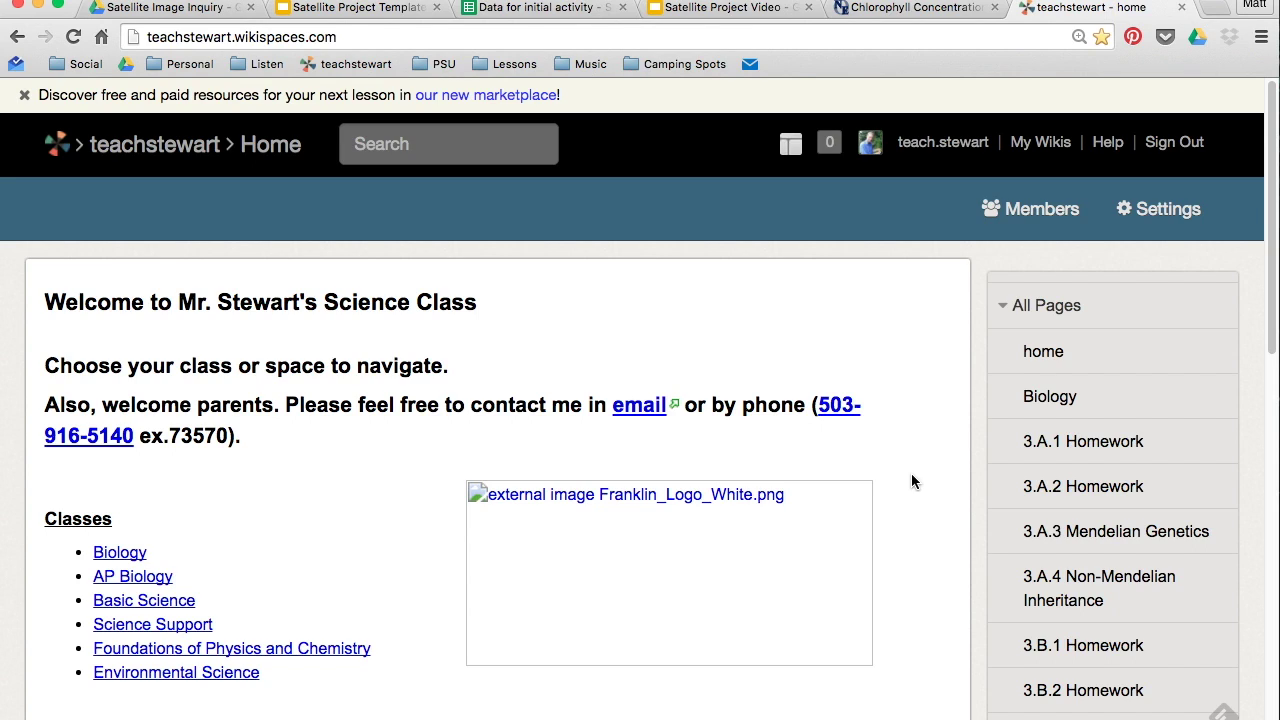
click(128, 554)
scroll(426, 509, down, 1)
scroll(426, 509, down, 10)
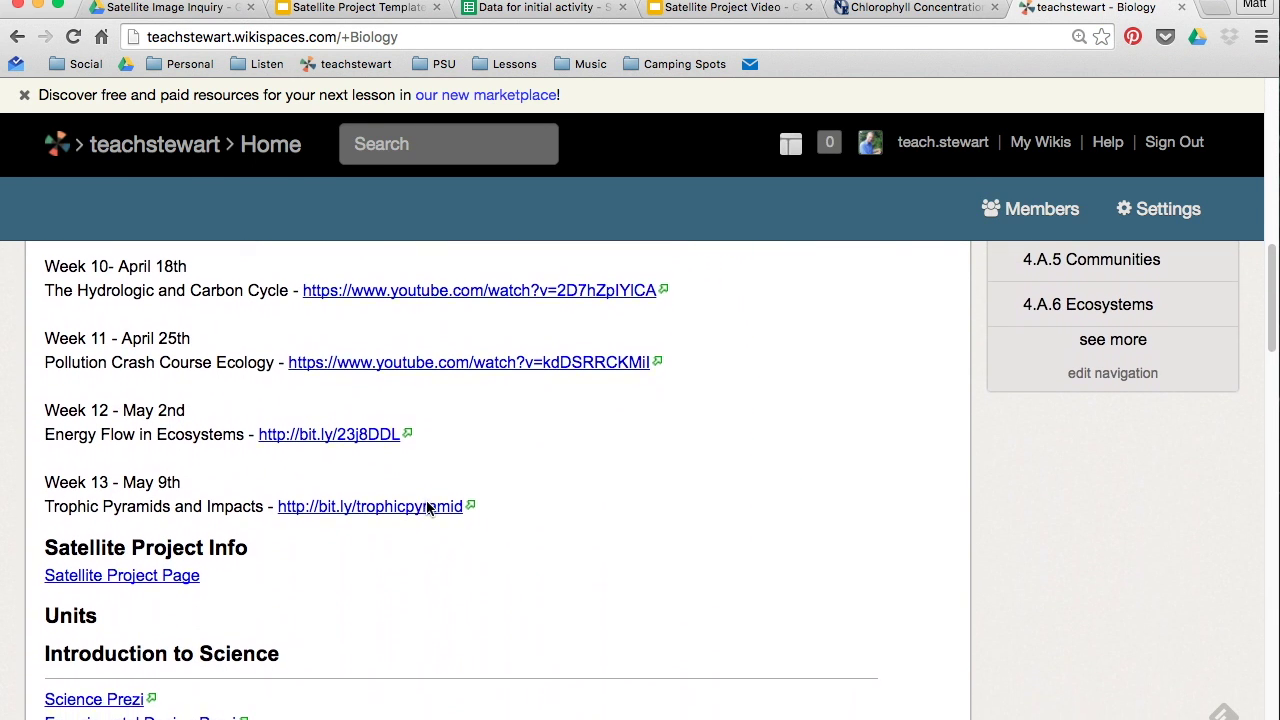
click(149, 578)
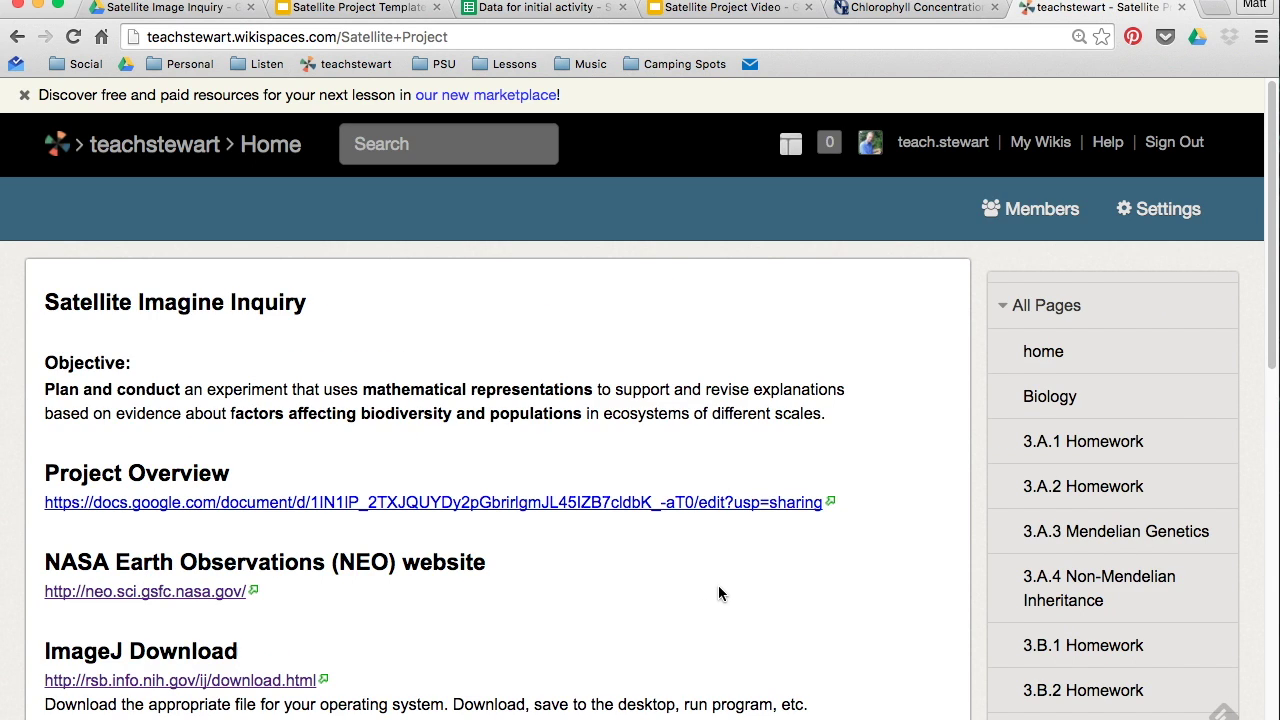
Scroll to the page bottom and open the Additional Helpful Links and Info Resources document.
scroll(718, 593, down, 1)
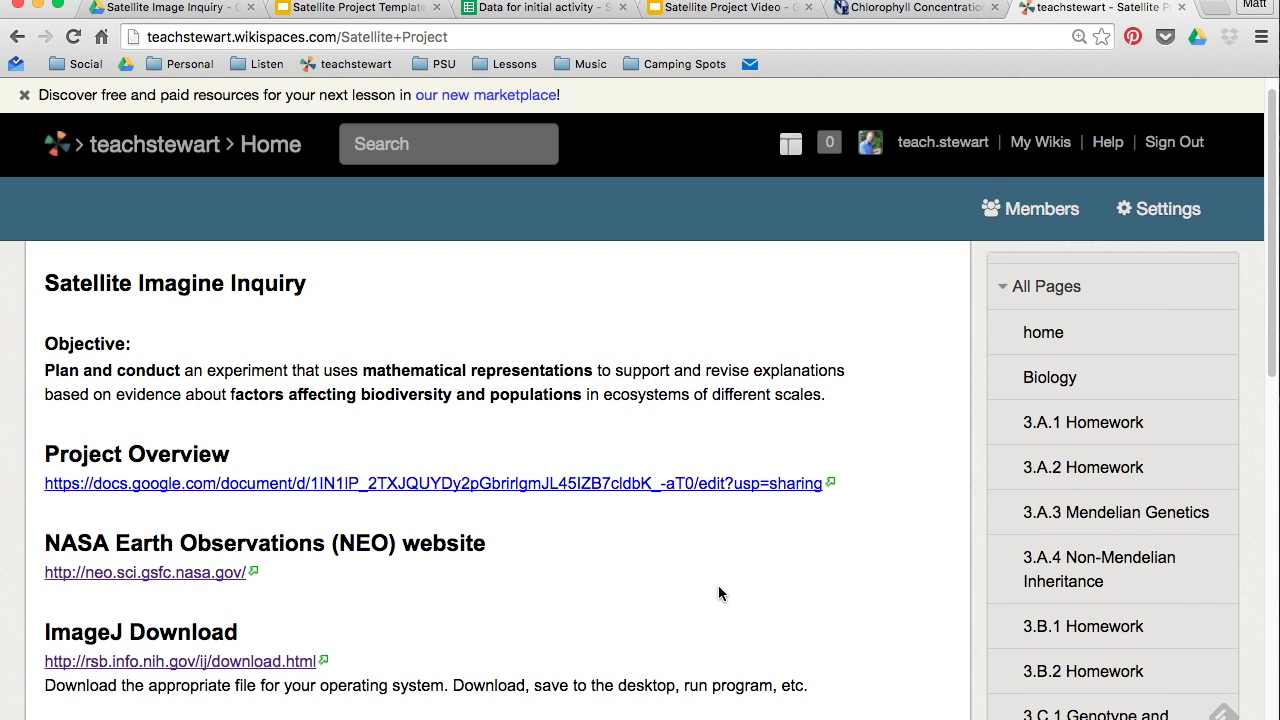
scroll(660, 561, down, 4)
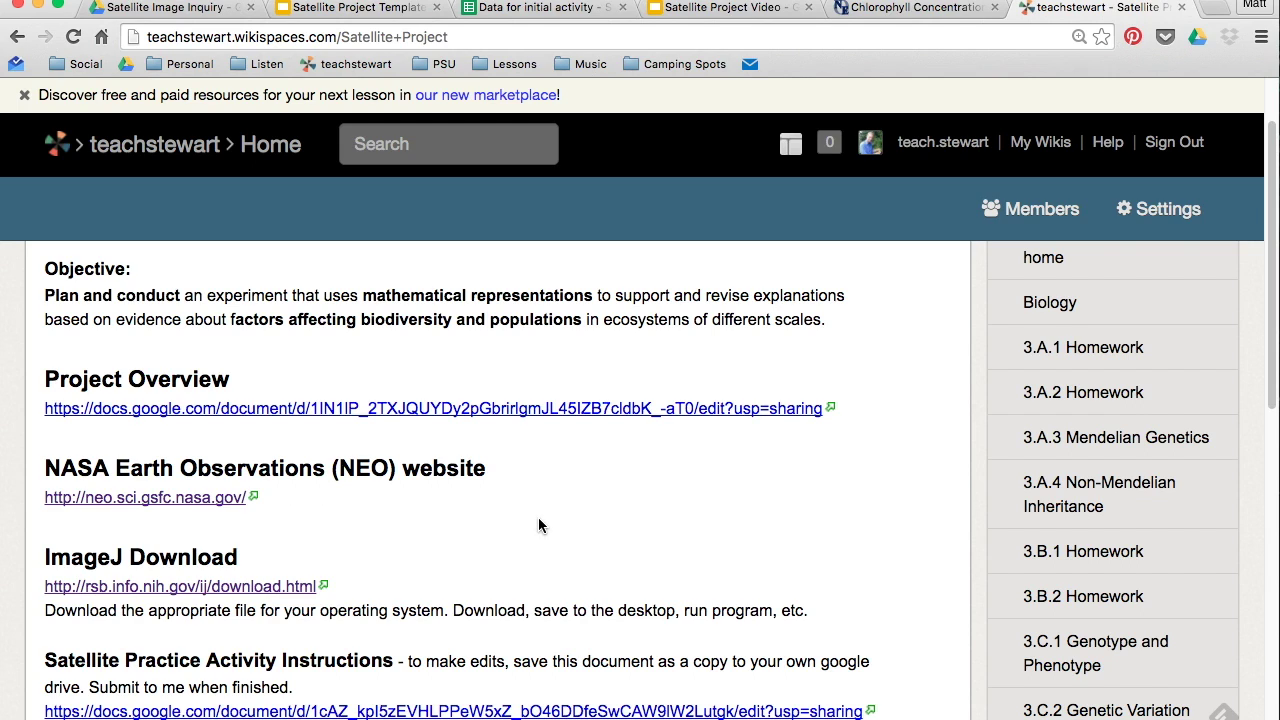
scroll(538, 525, down, 1)
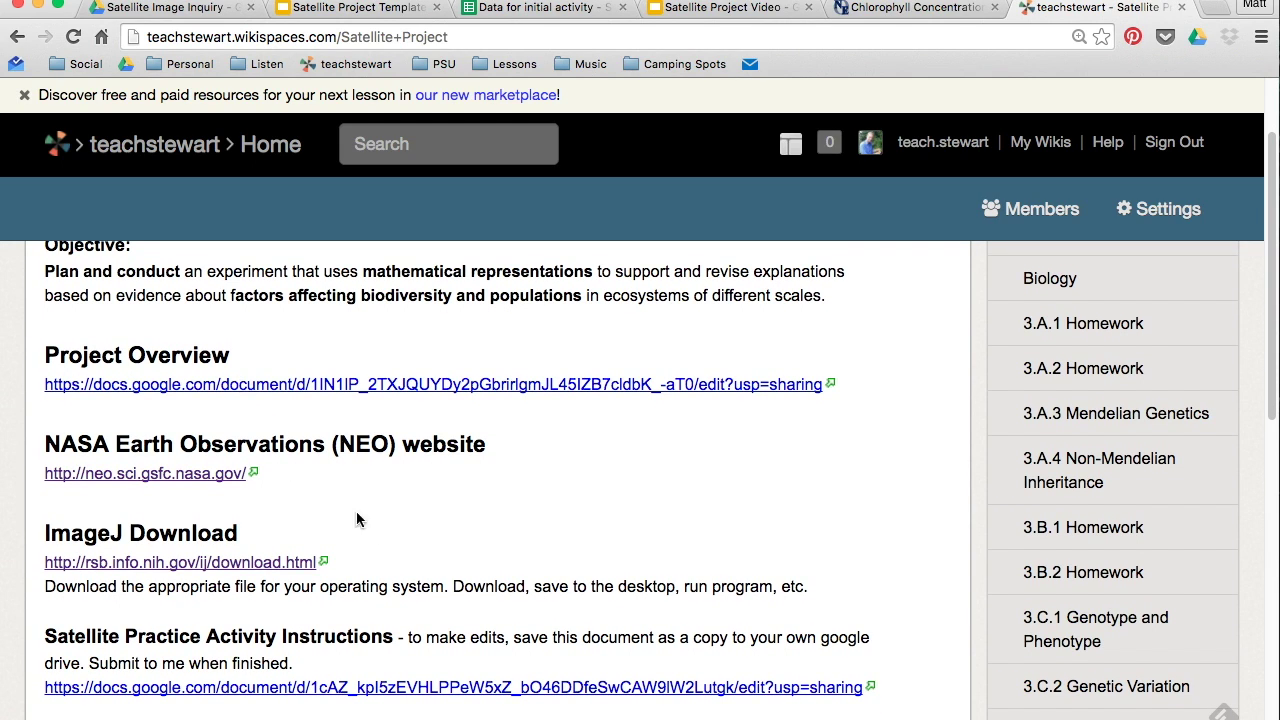
scroll(390, 577, down, 2)
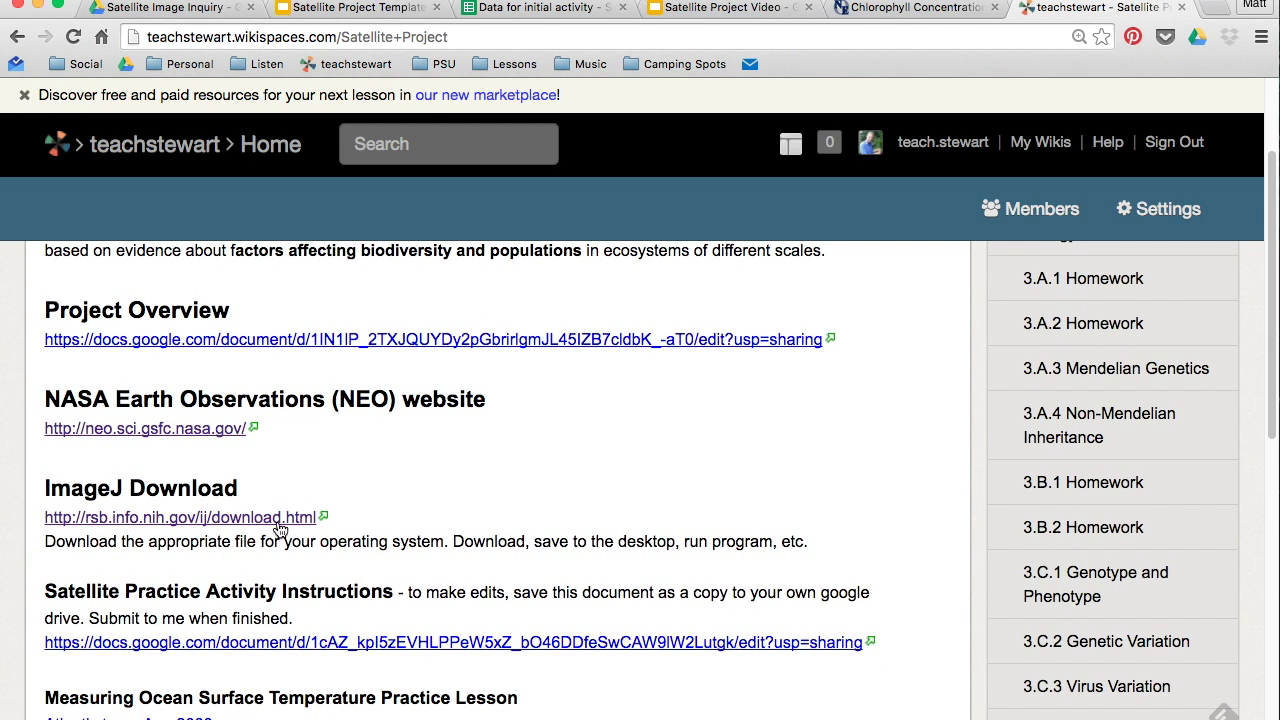
scroll(437, 506, down, 6)
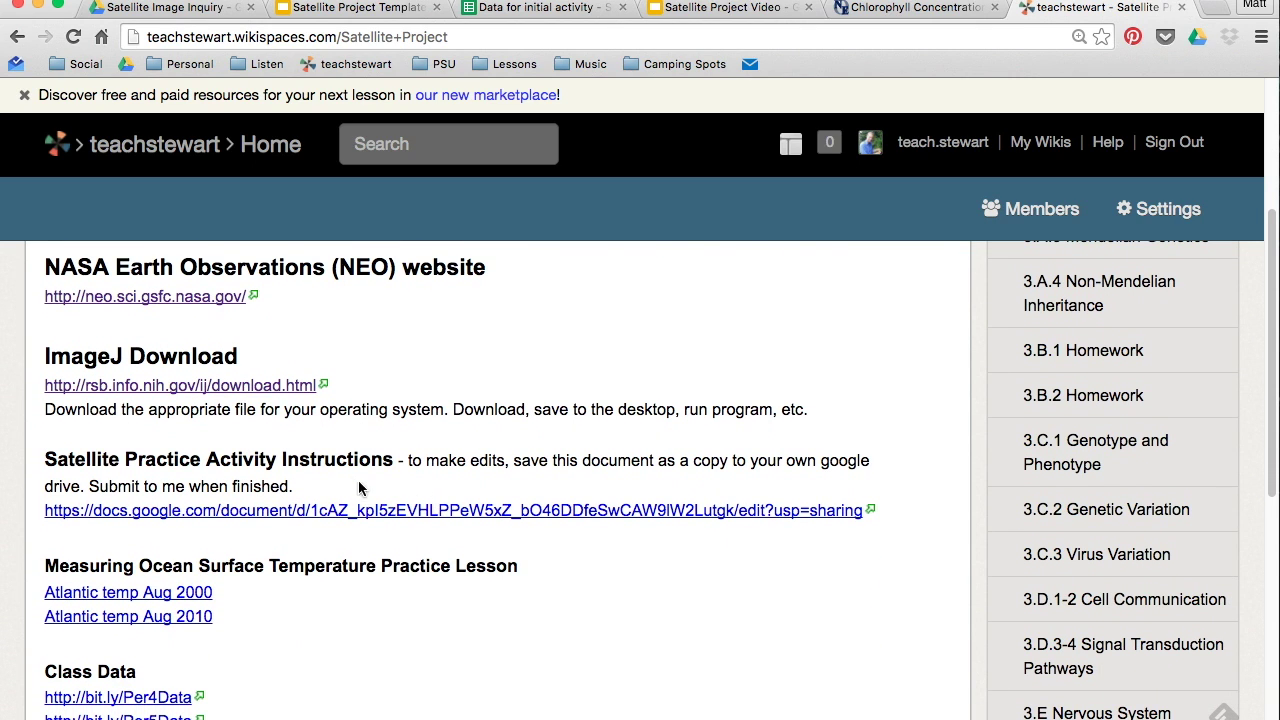
scroll(412, 657, down, 5)
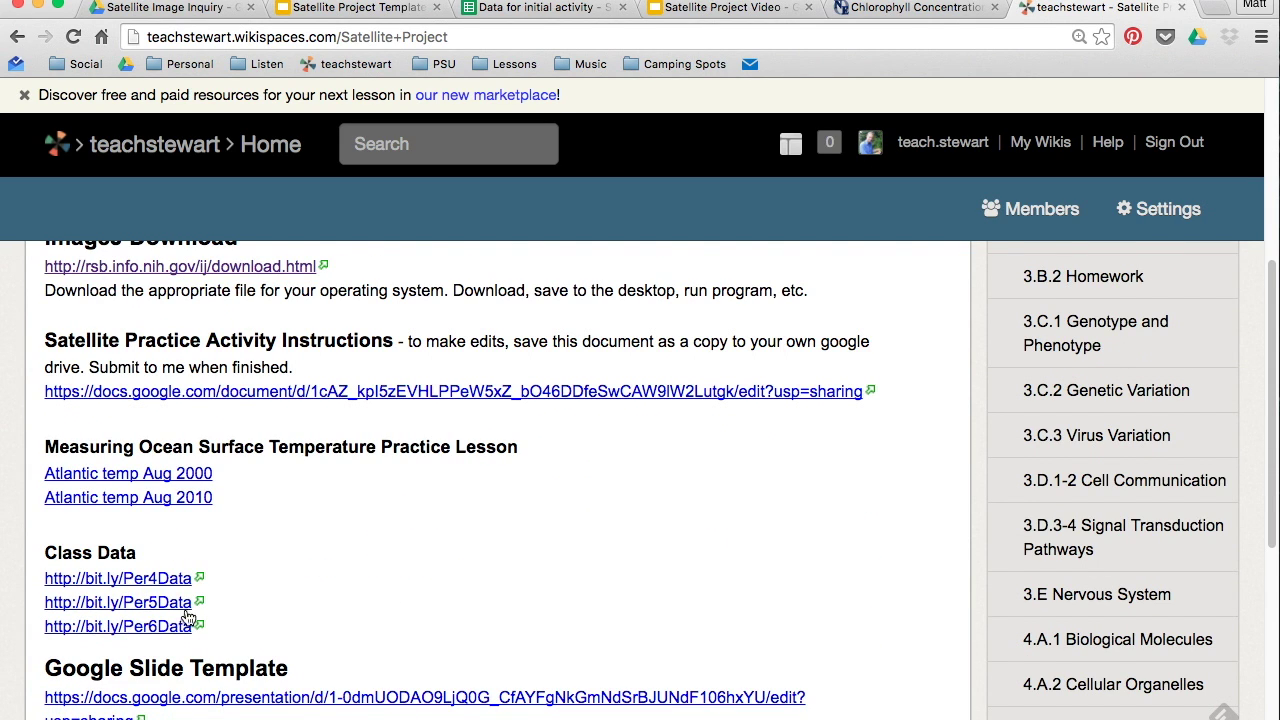
scroll(302, 583, down, 15)
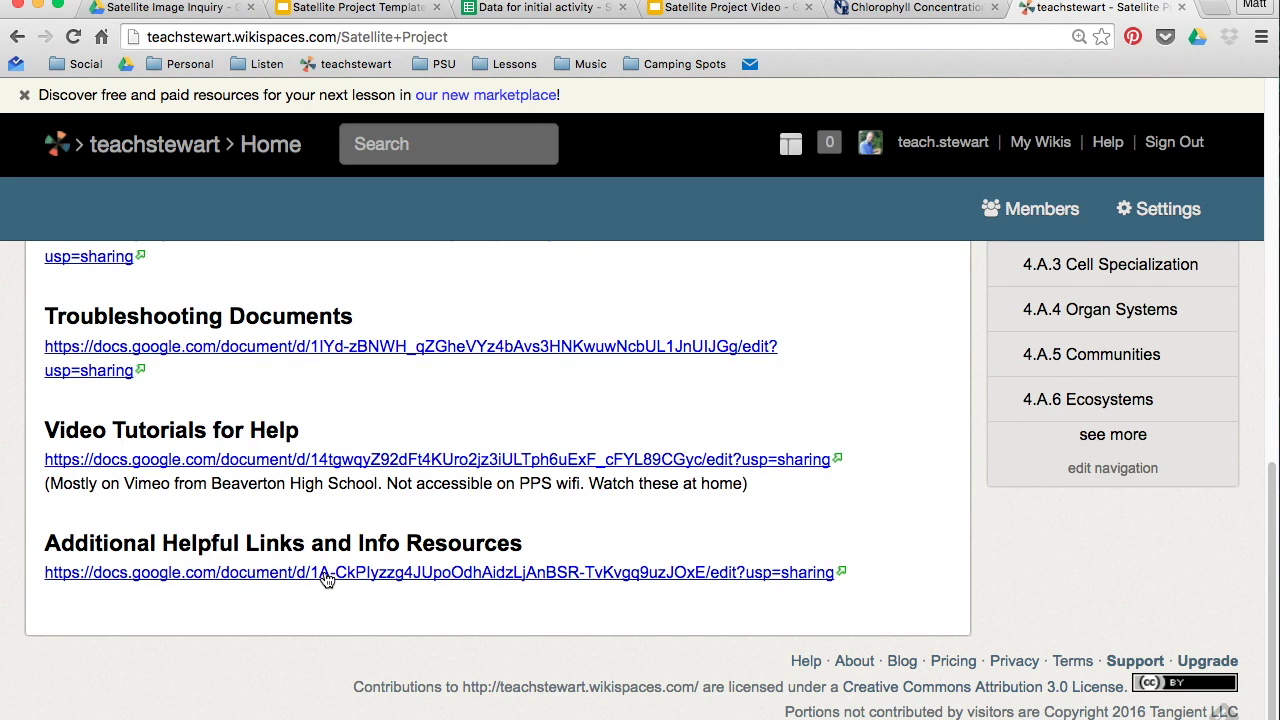
click(326, 576)
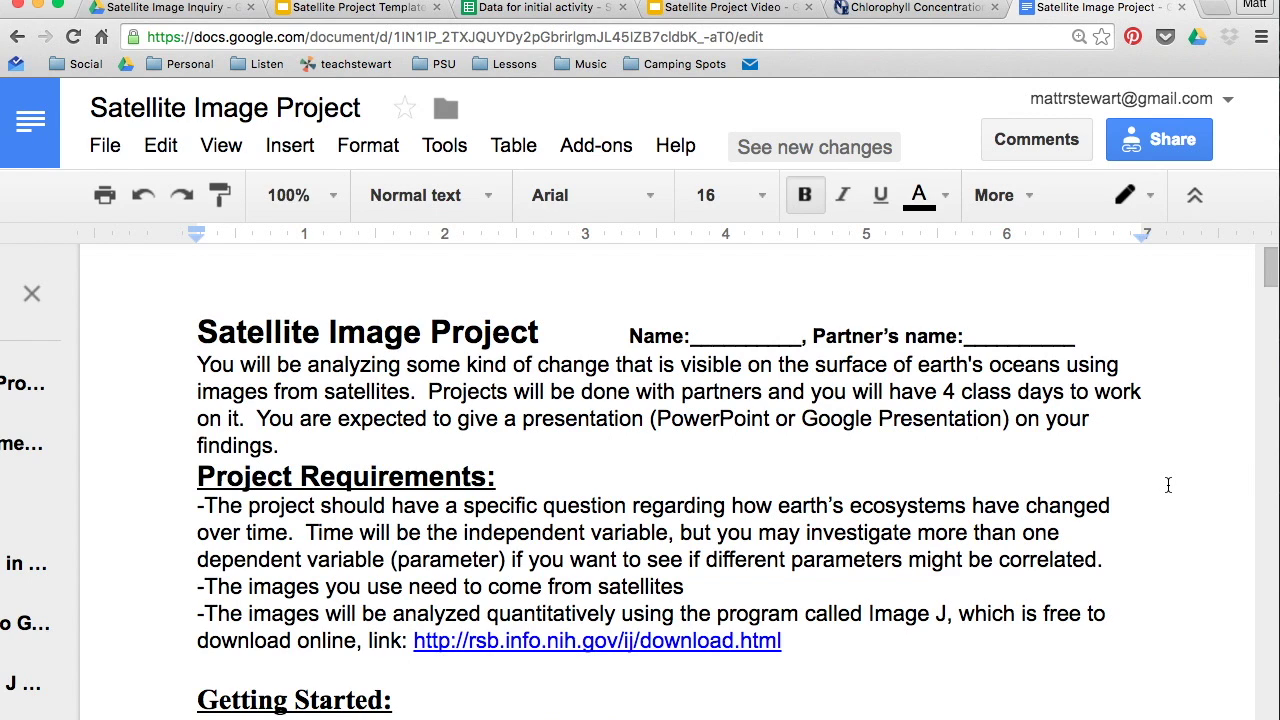
key(ctrl+shift+Tab)
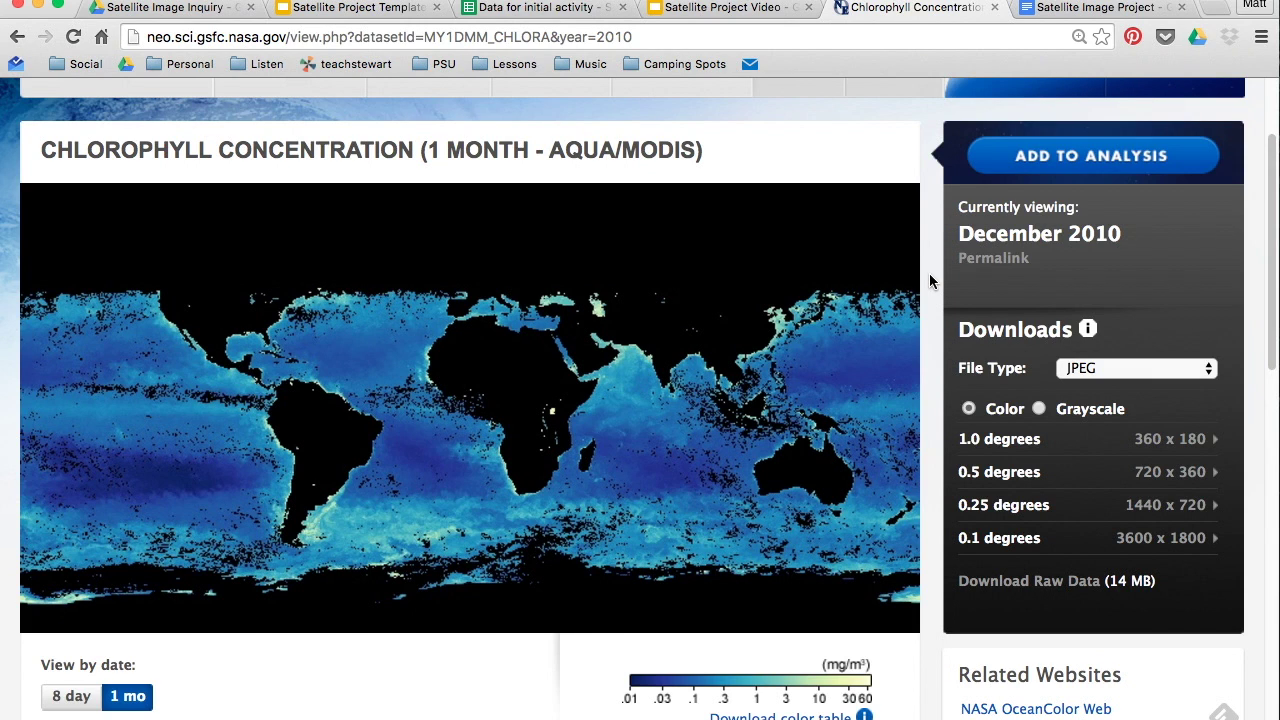
key(ctrl+Tab)
scroll(928, 339, down, 5)
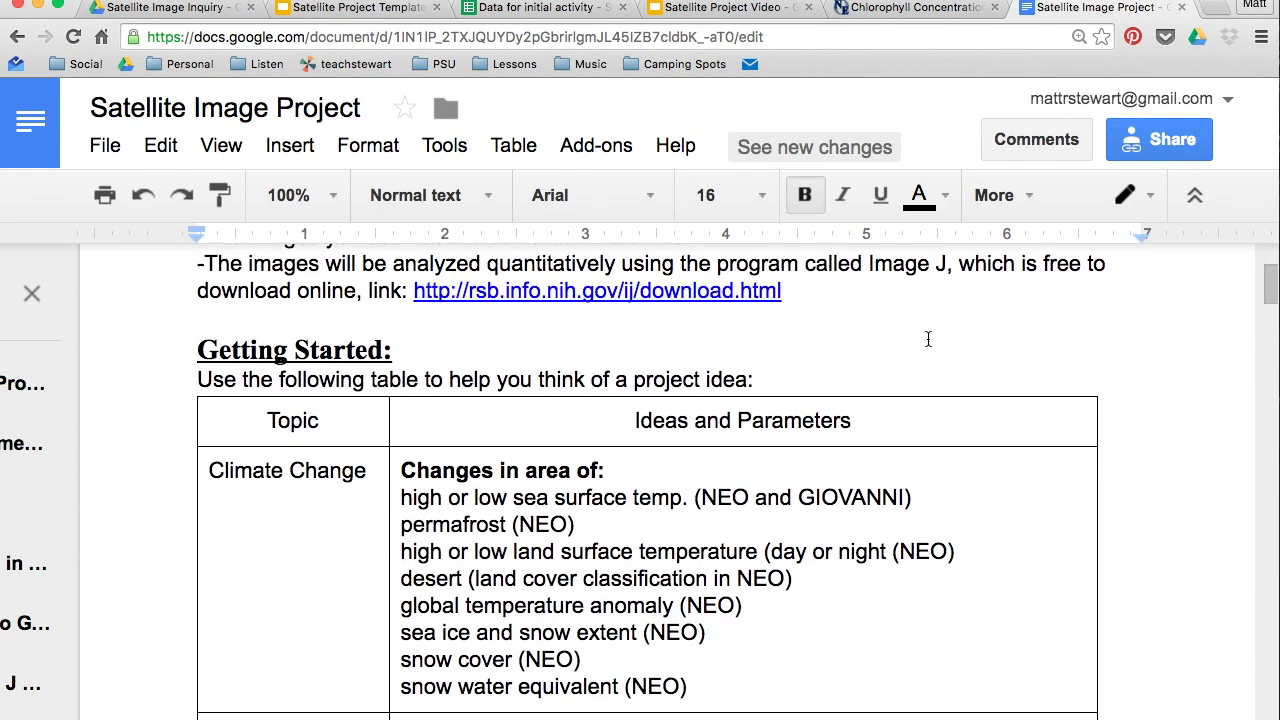
scroll(928, 339, down, 1)
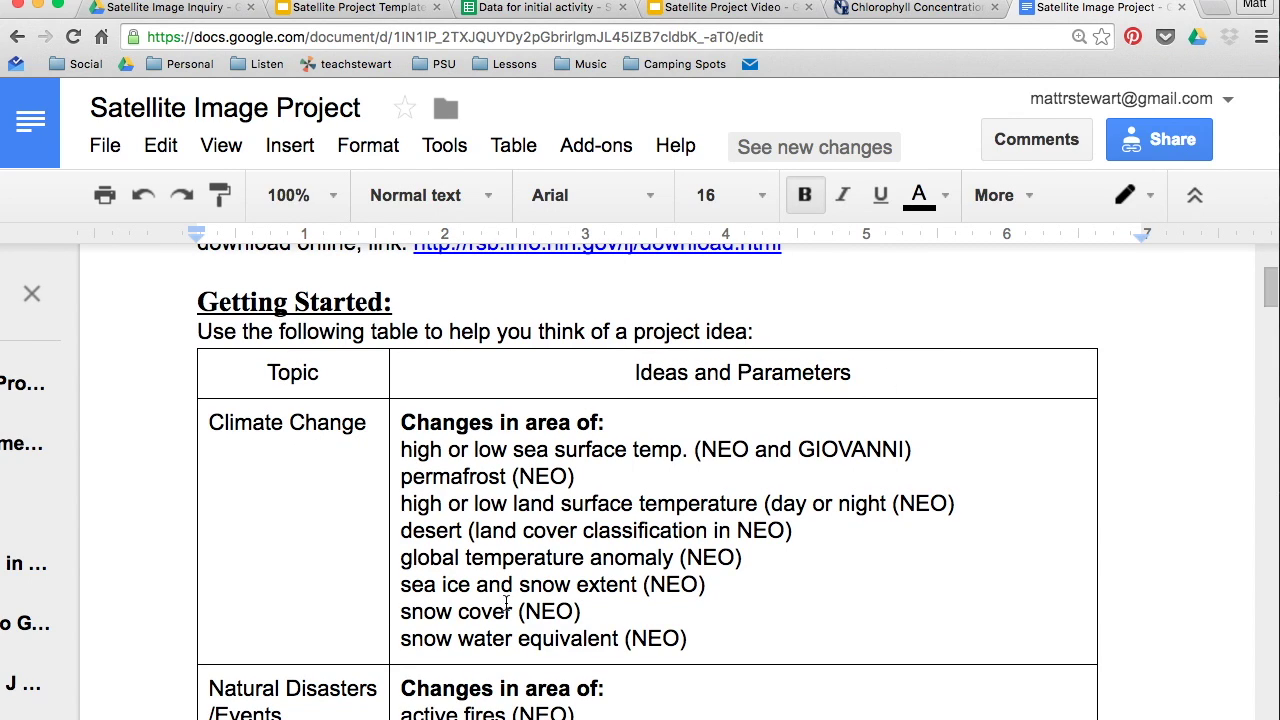
scroll(294, 527, down, 5)
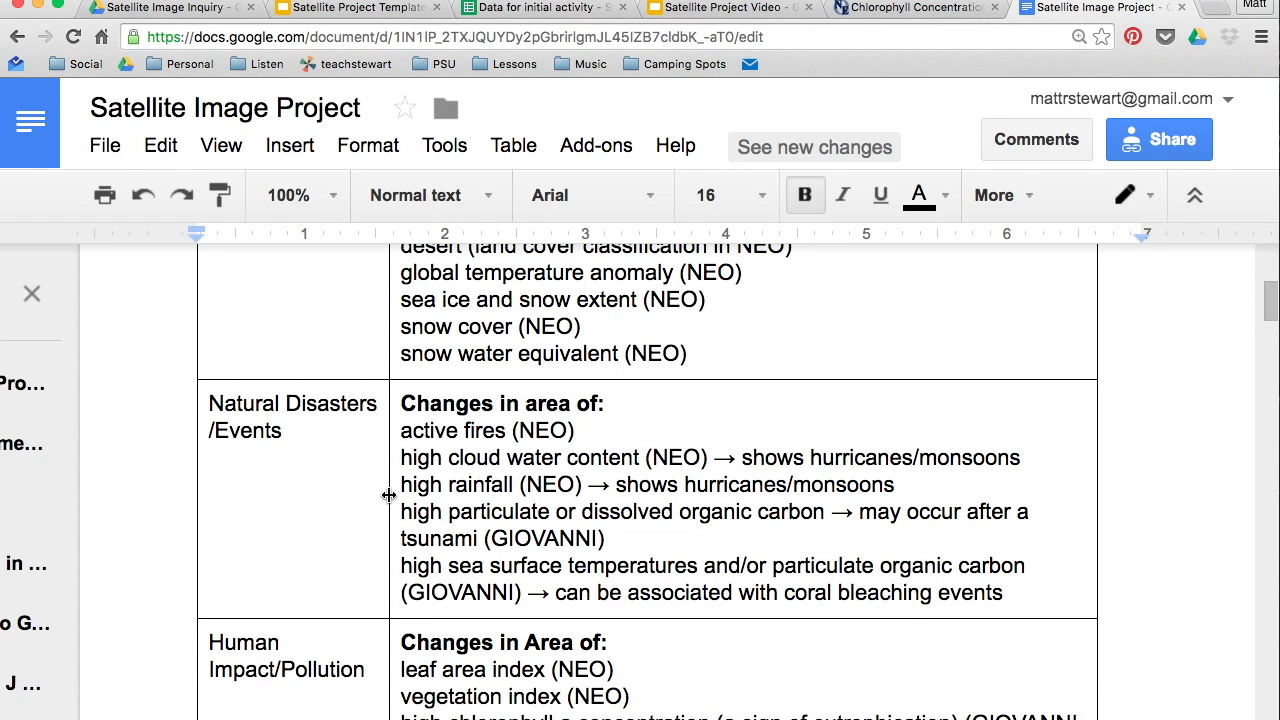
scroll(470, 493, down, 5)
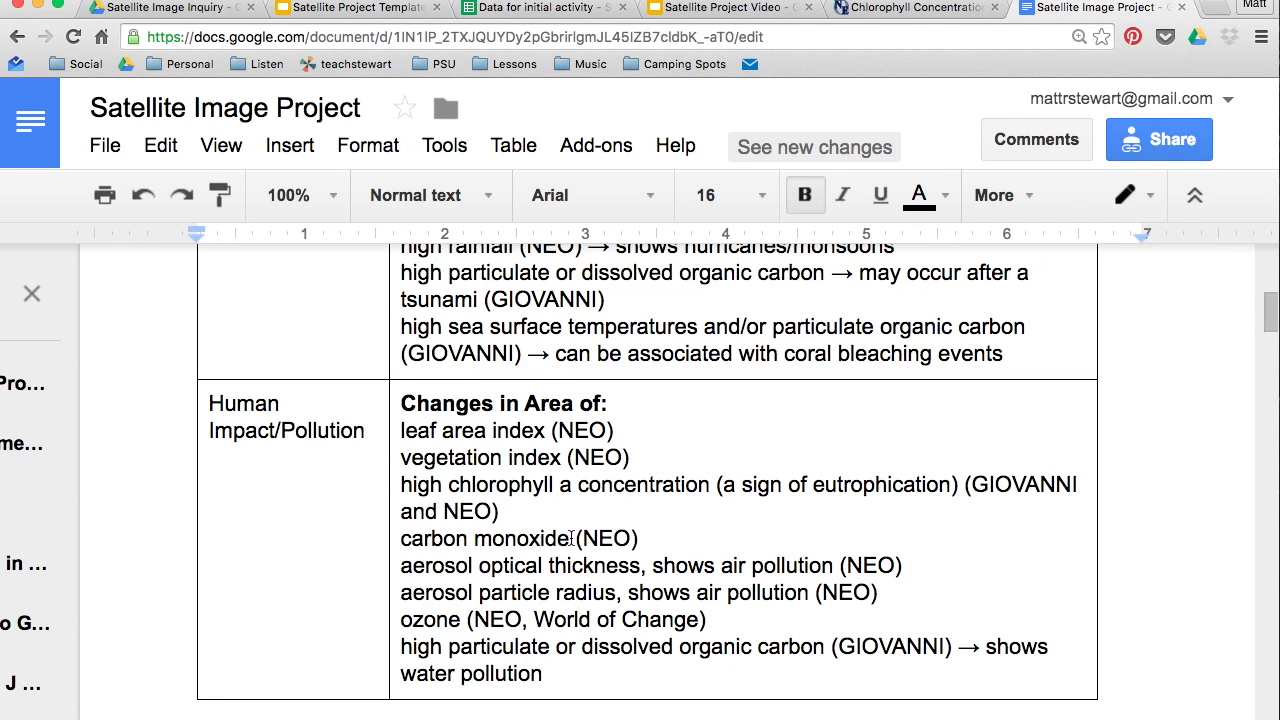
scroll(621, 538, down, 1)
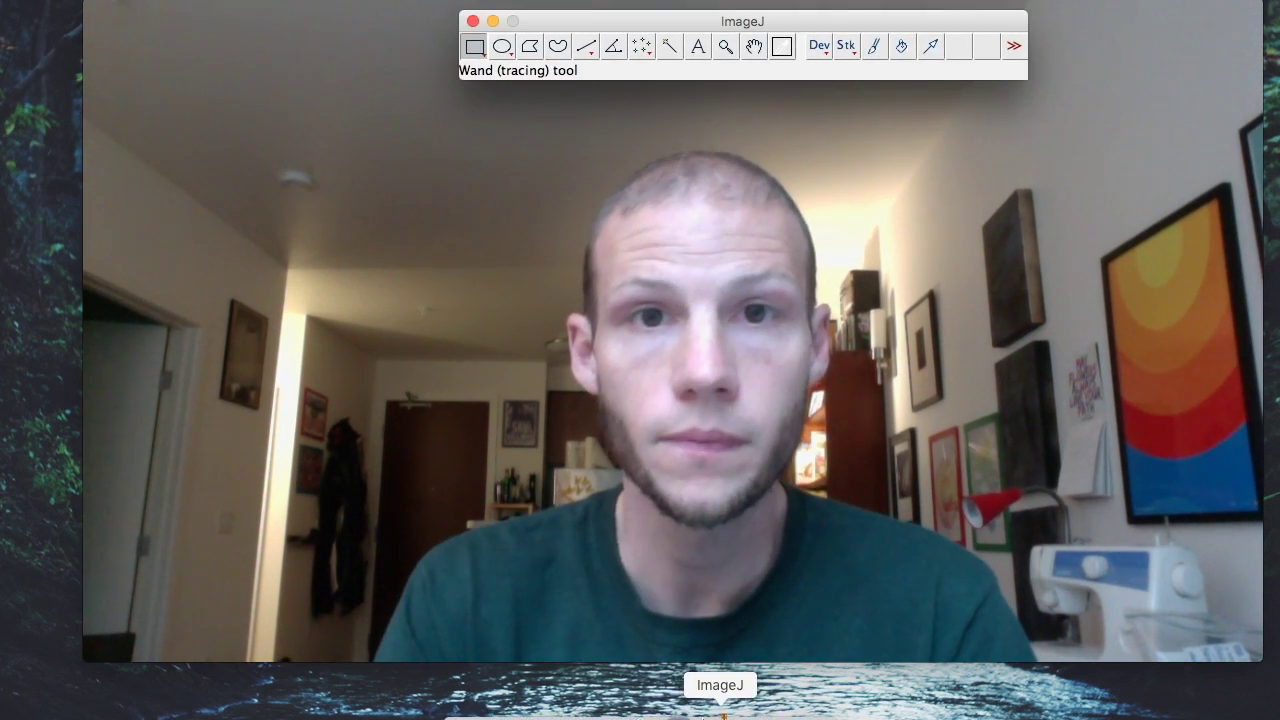
Open Atlantic temp Aug 2010.gif in ImageJ via File > Open.
drag(676, 27, 564, 193)
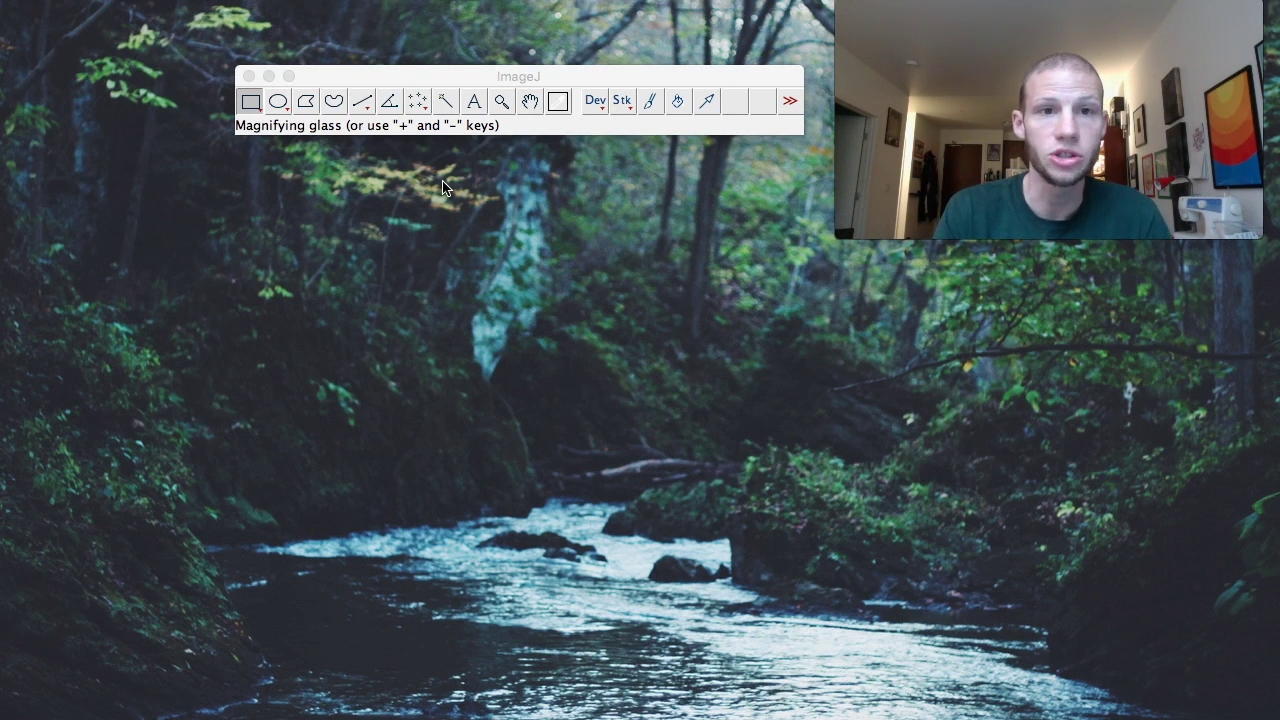
click(356, 75)
click(147, 14)
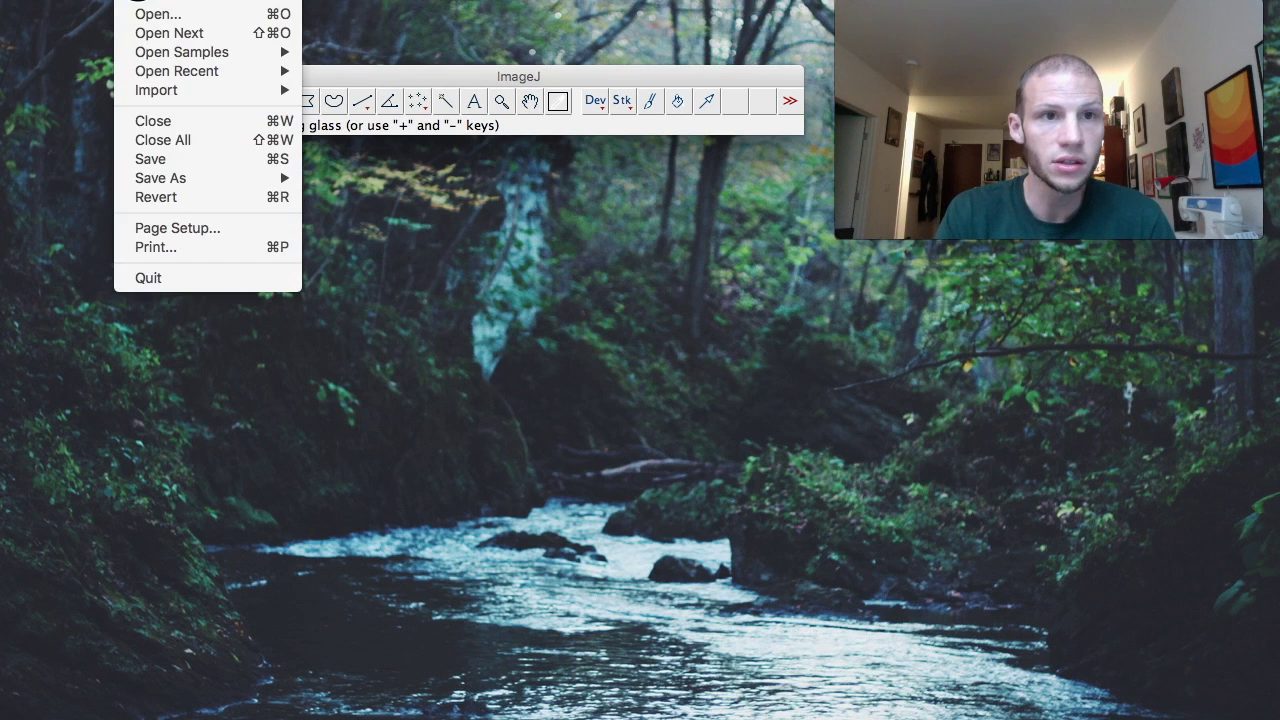
click(158, 20)
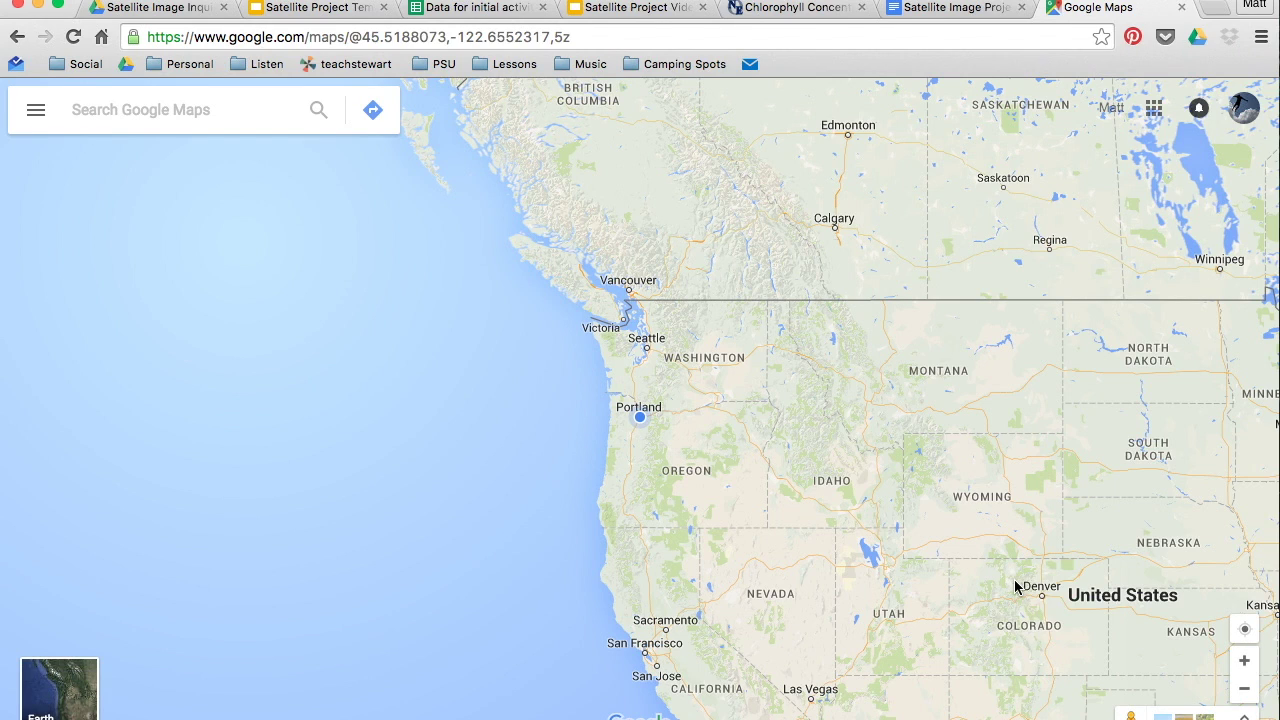
Pan Google Maps south from Denver down to the Caribbean.
drag(1015, 587, 646, 410)
drag(911, 566, 586, 403)
drag(926, 526, 586, 314)
drag(869, 549, 537, 215)
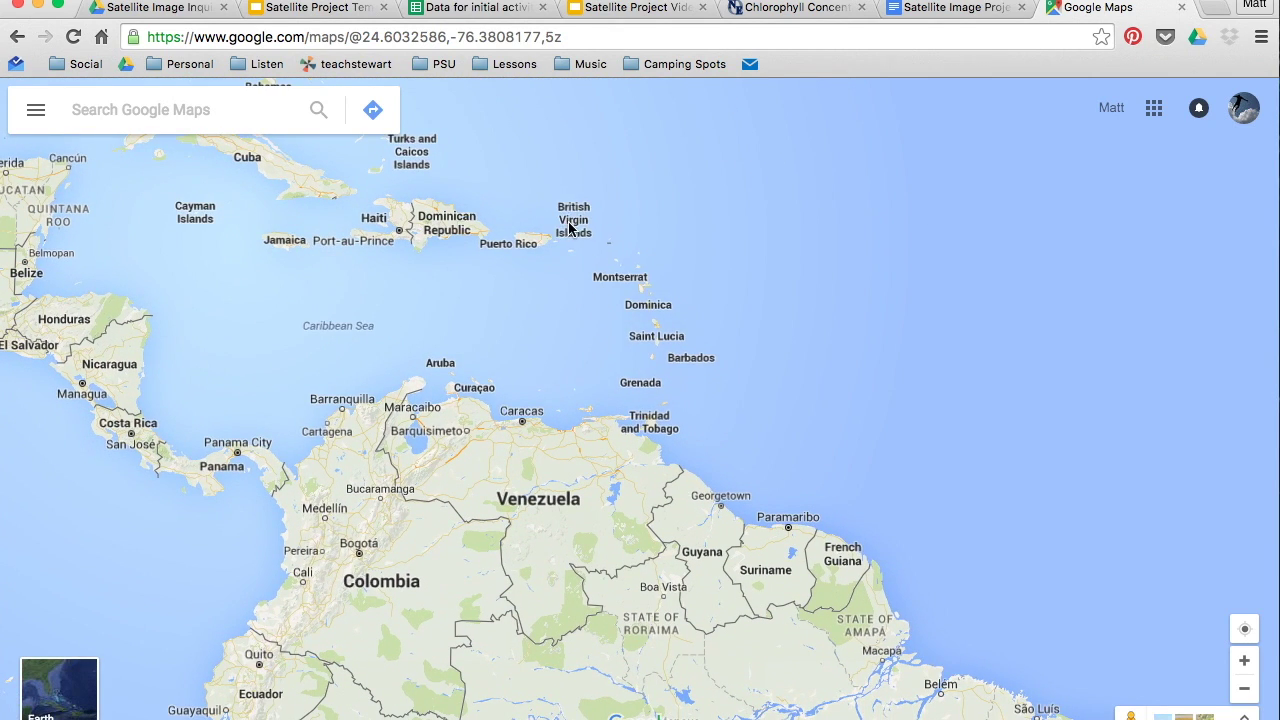
Measure the distance from Brazil's eastern coast to Sierra Leone in Google Maps, about 1,826 mi.
click(1235, 685)
drag(1191, 491, 880, 413)
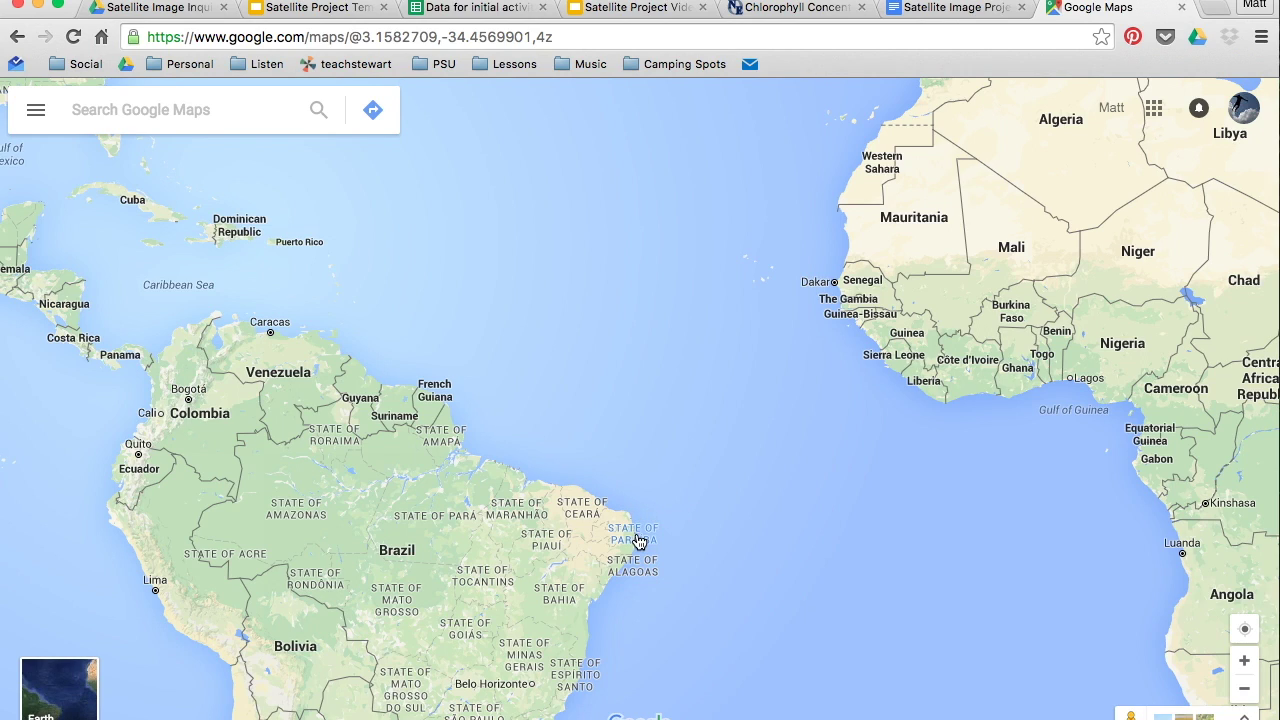
right_click(686, 465)
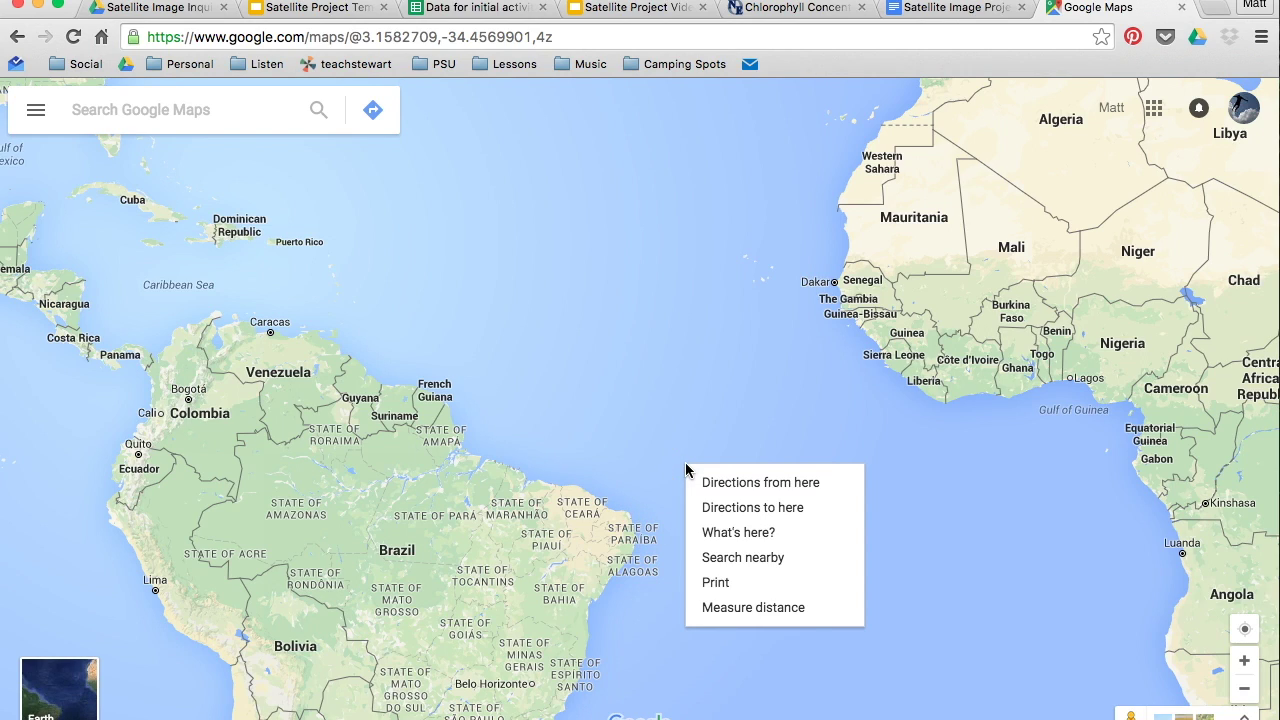
click(734, 607)
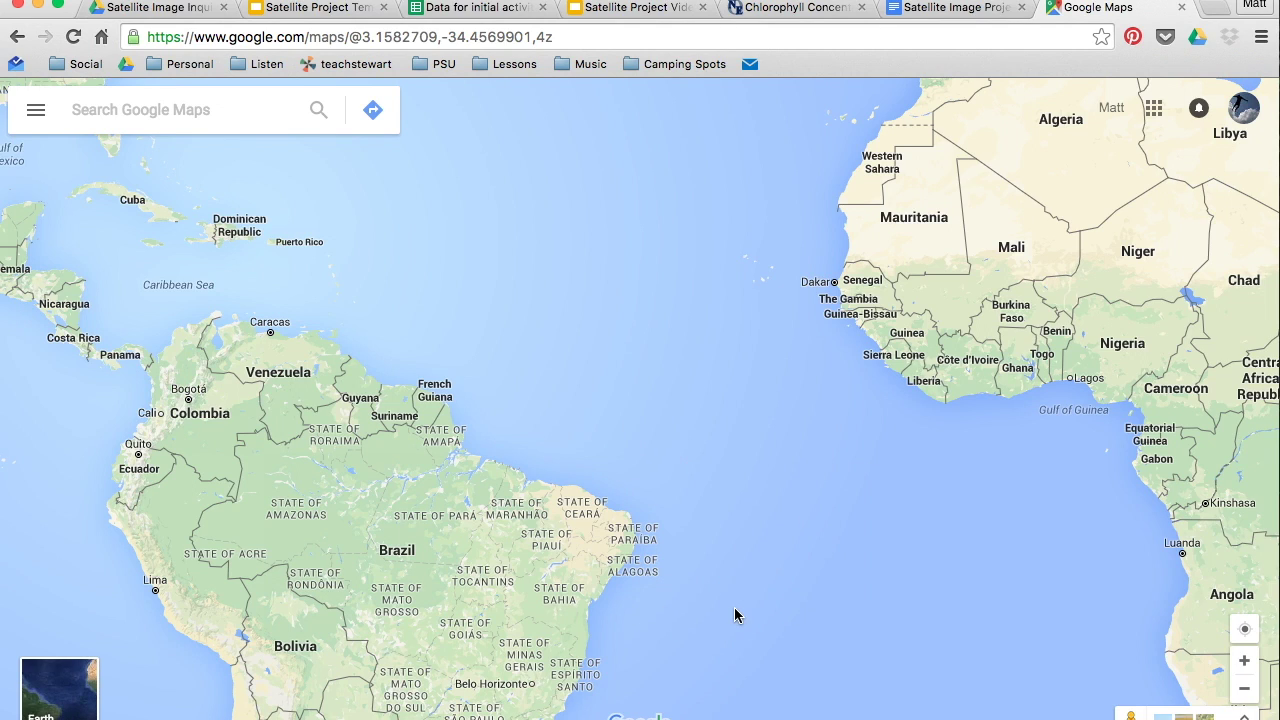
click(626, 515)
click(686, 460)
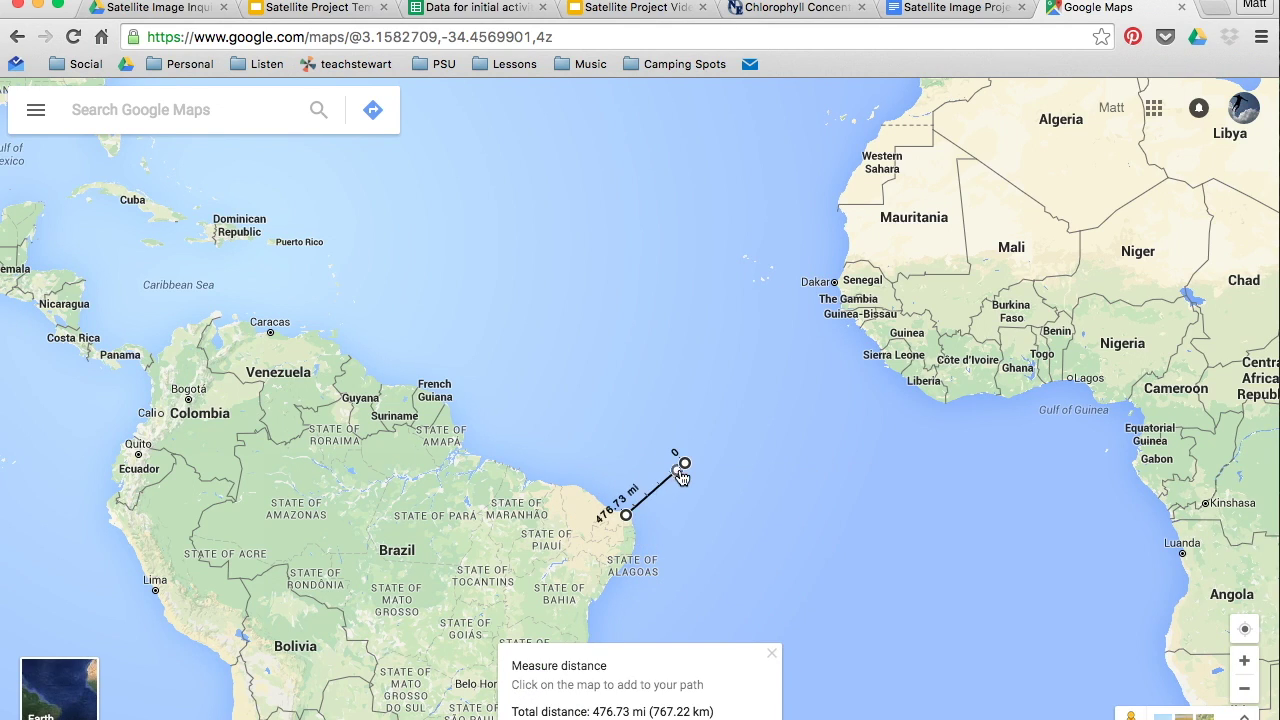
drag(687, 463, 888, 367)
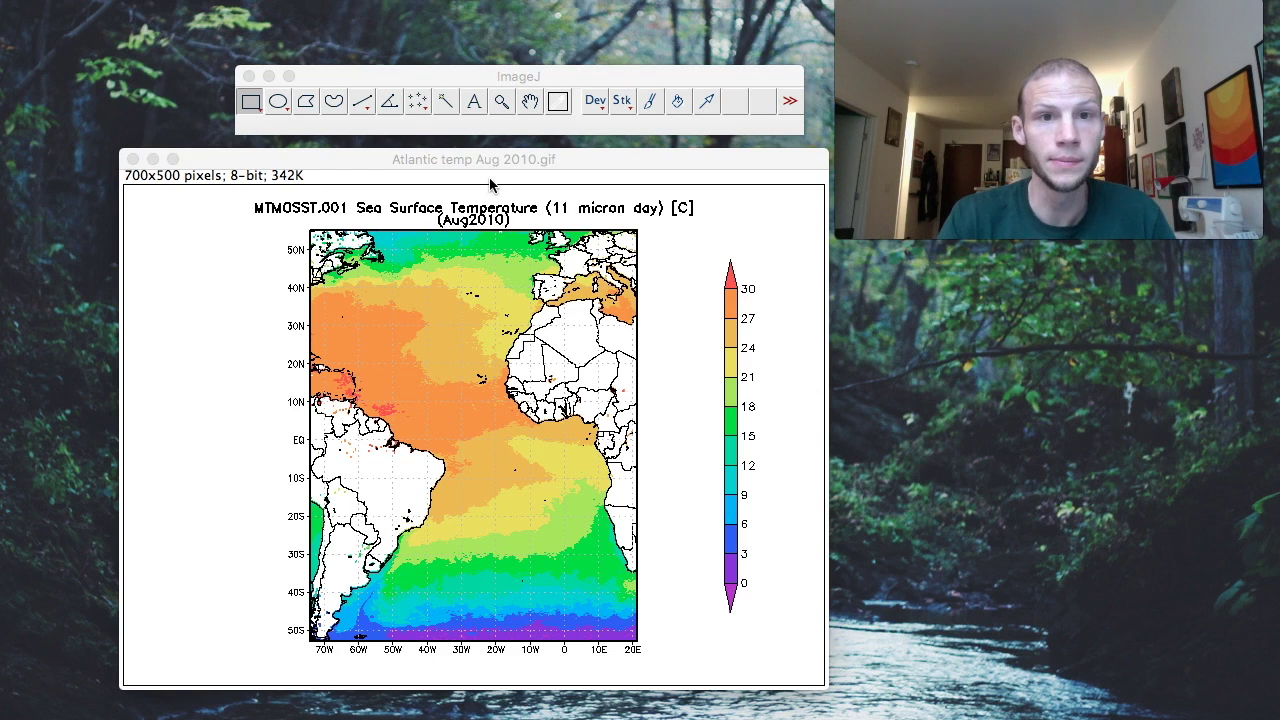
Draw a straight line on the temperature map from Brazil's tip to West Africa.
click(361, 105)
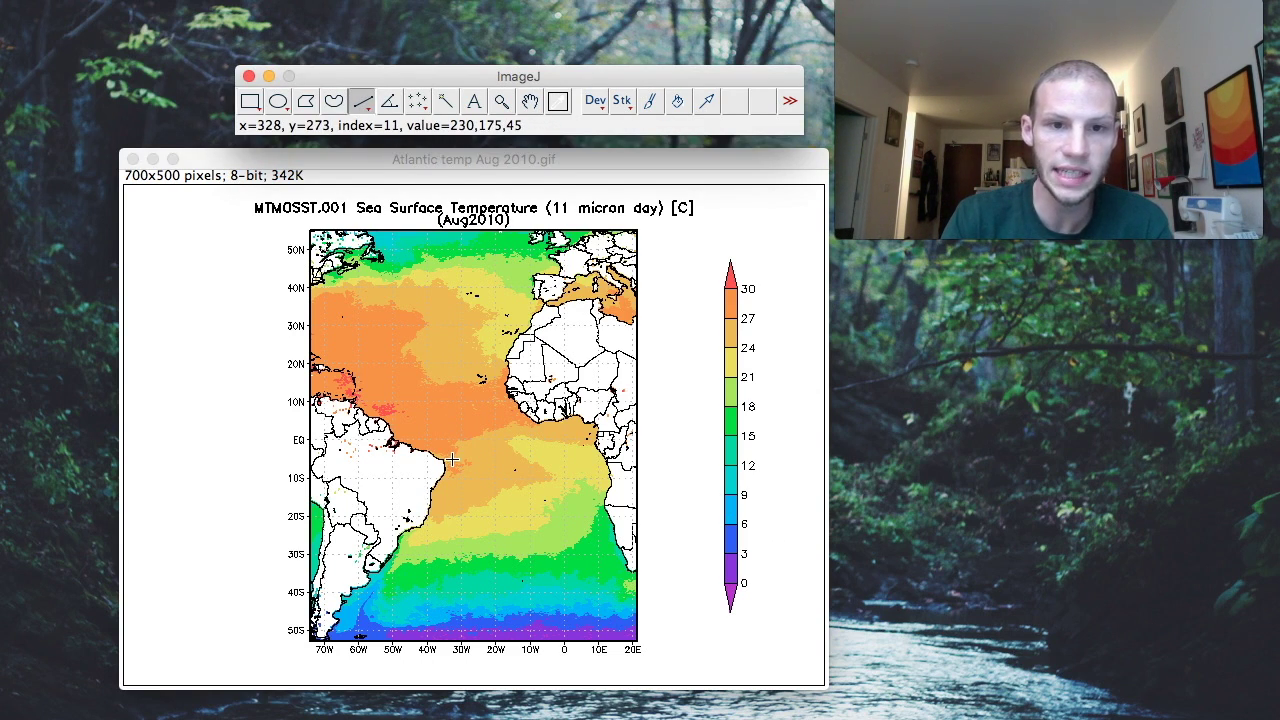
drag(451, 459, 525, 406)
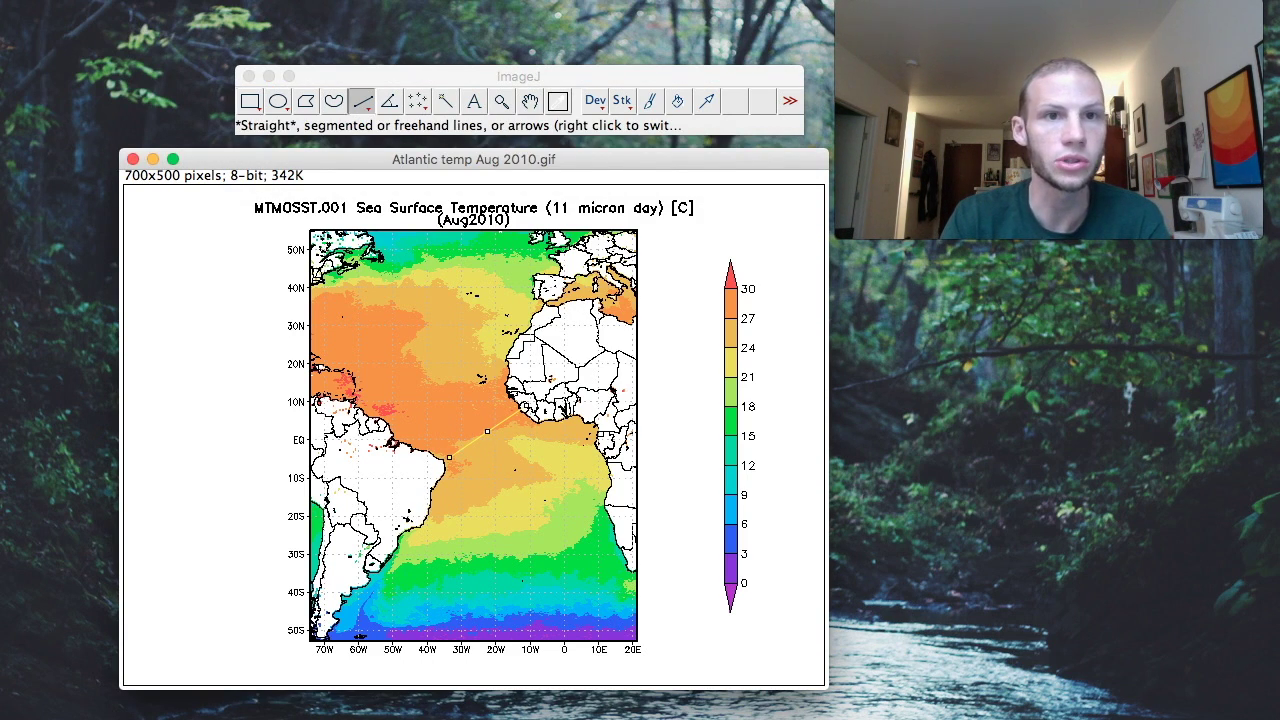
click(345, 0)
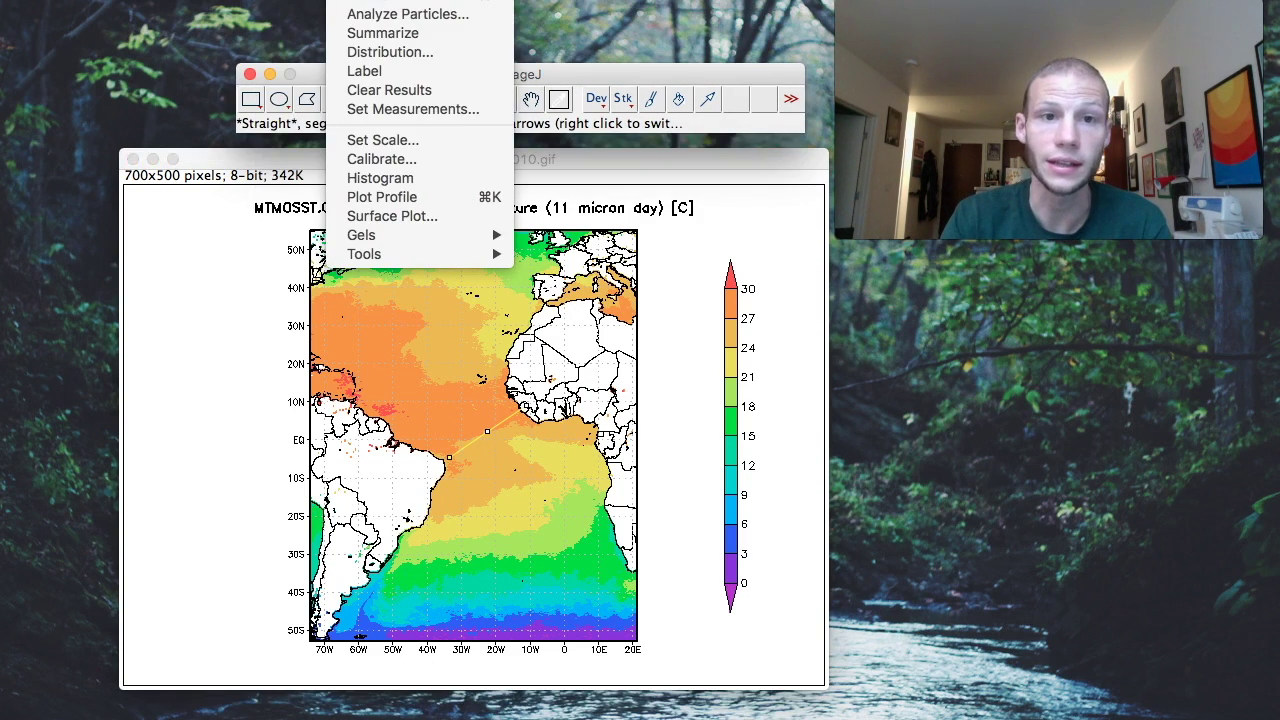
Set the scale so the line equals a known distance of 2938 km, then deselect it.
click(408, 140)
click(716, 181)
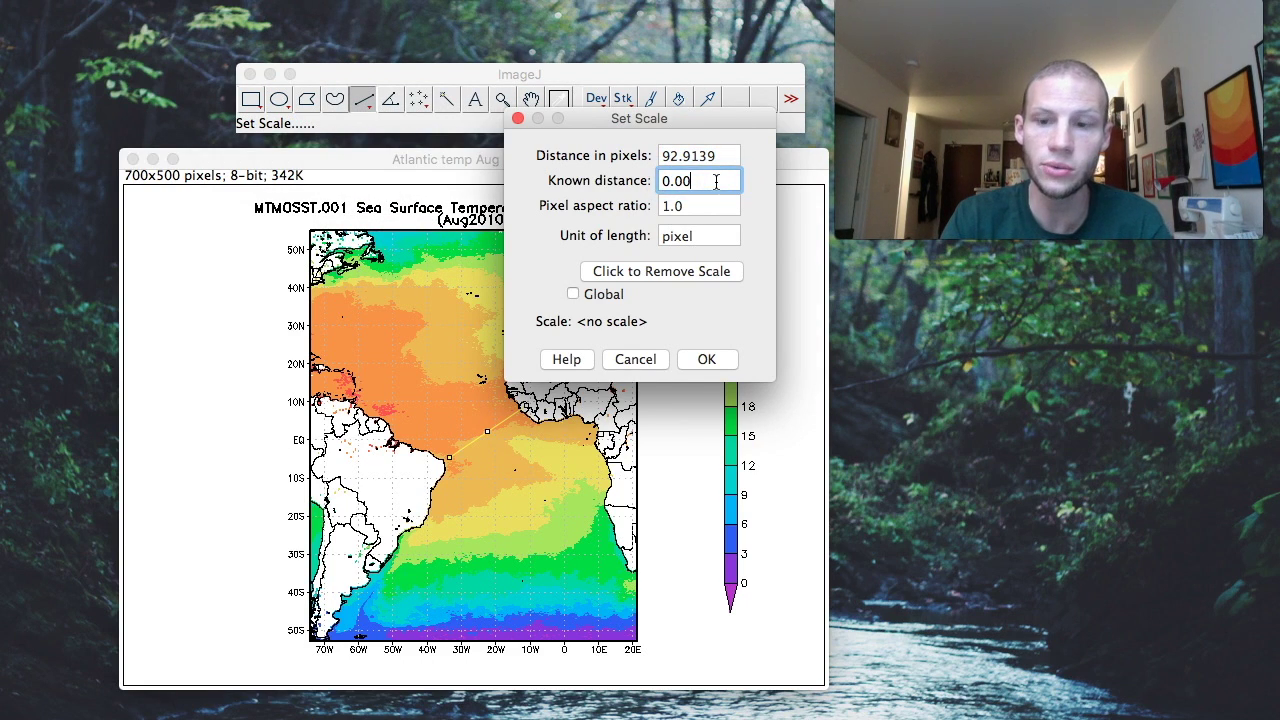
key(BackSpace)
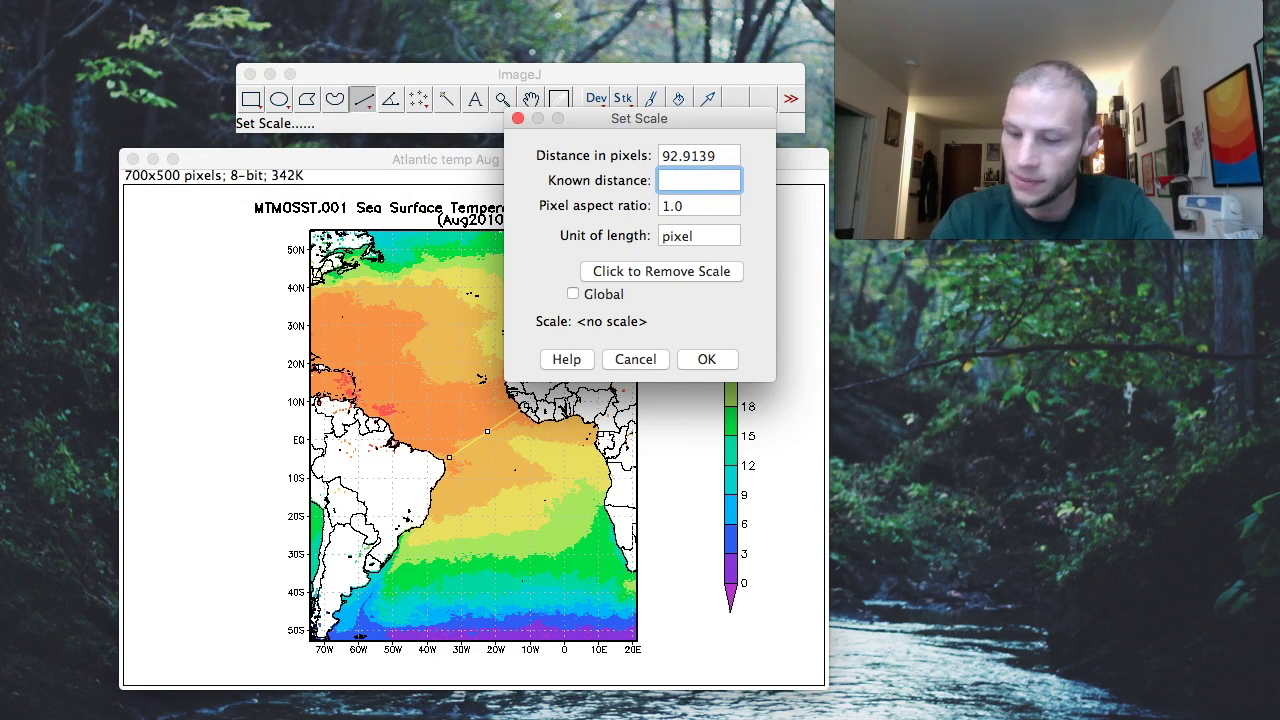
text(29)
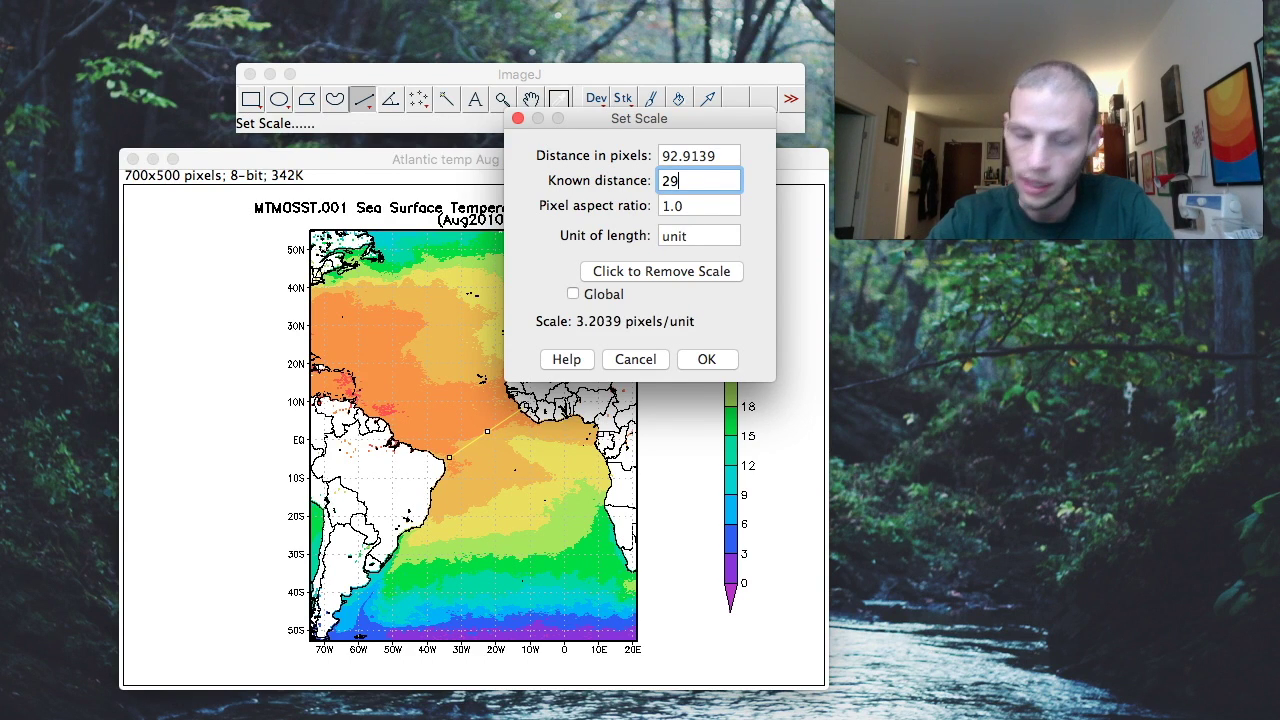
text(38)
click(707, 236)
key(BackSpace)
key(BackSpace)
text(km)
click(707, 359)
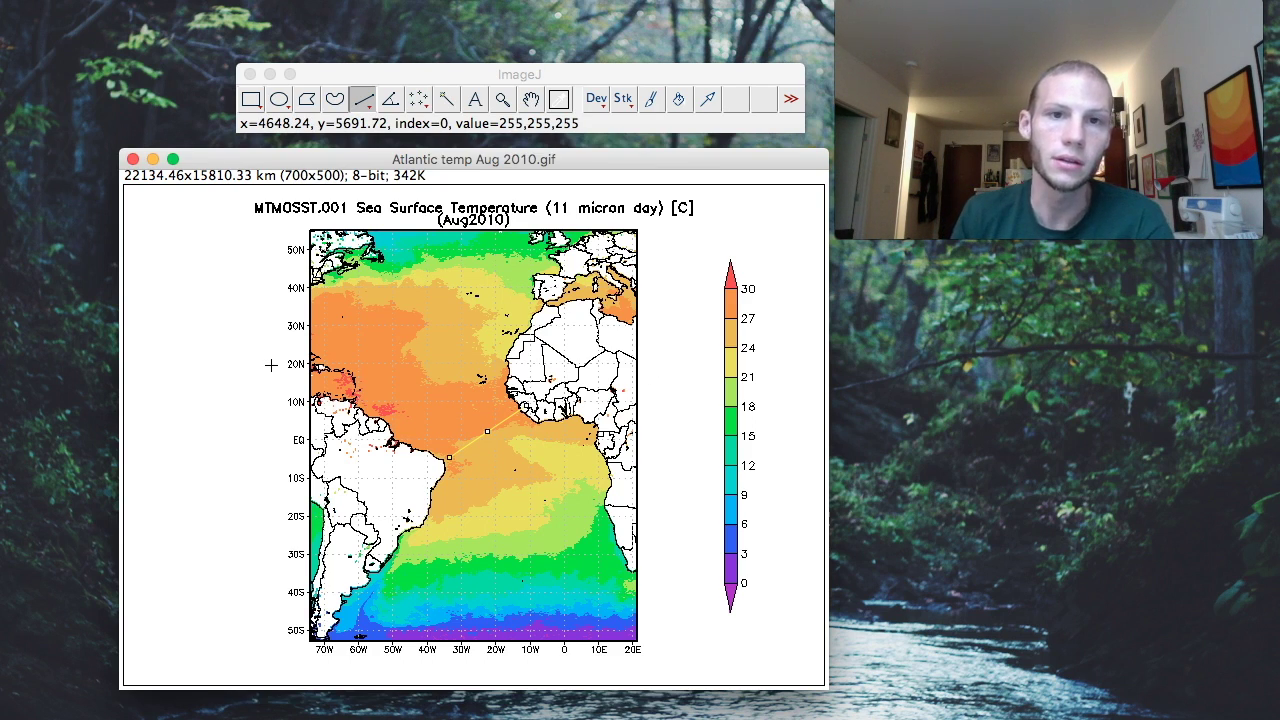
click(271, 365)
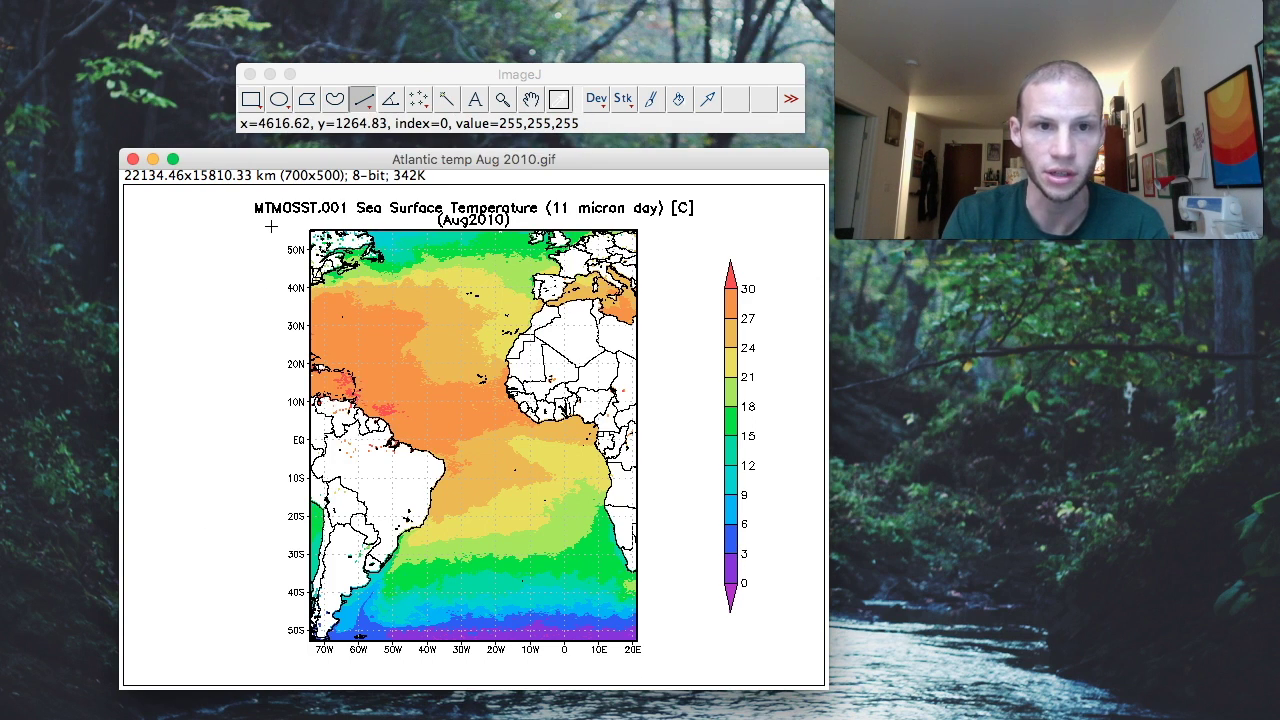
Crop the image to a rectangle around the map area, leaving 327x413 pixels.
click(251, 98)
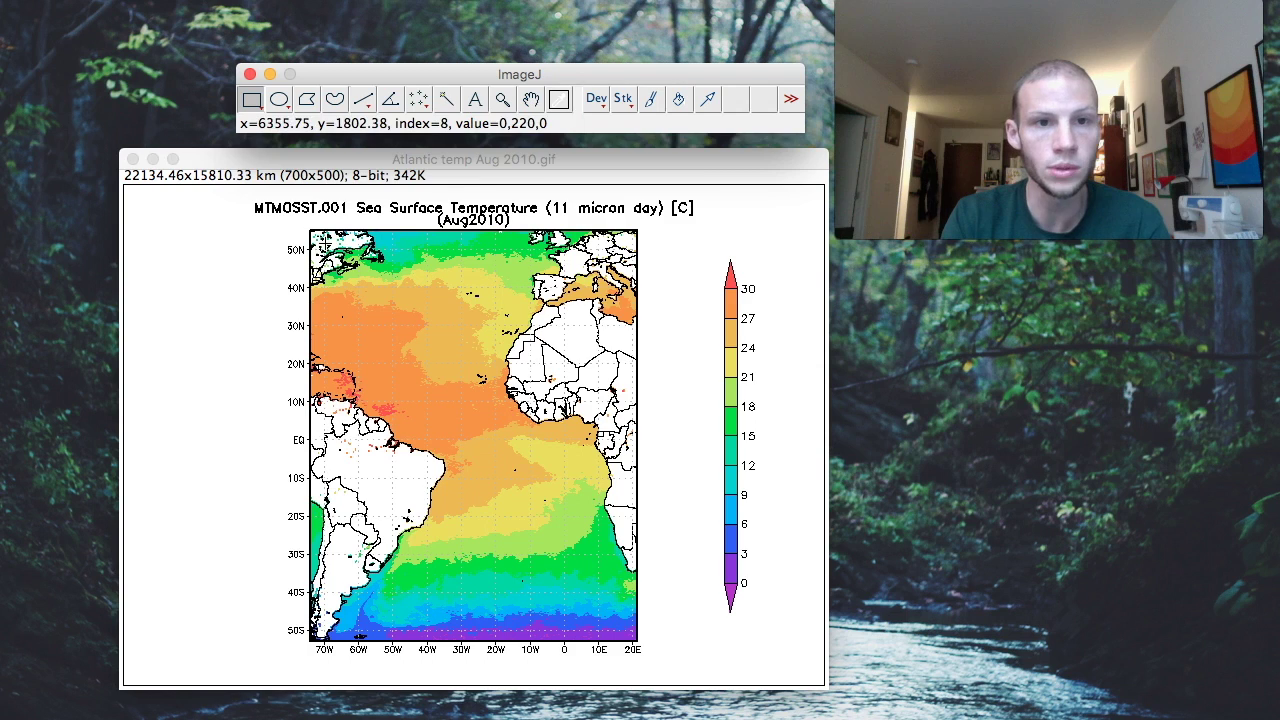
drag(310, 229, 635, 643)
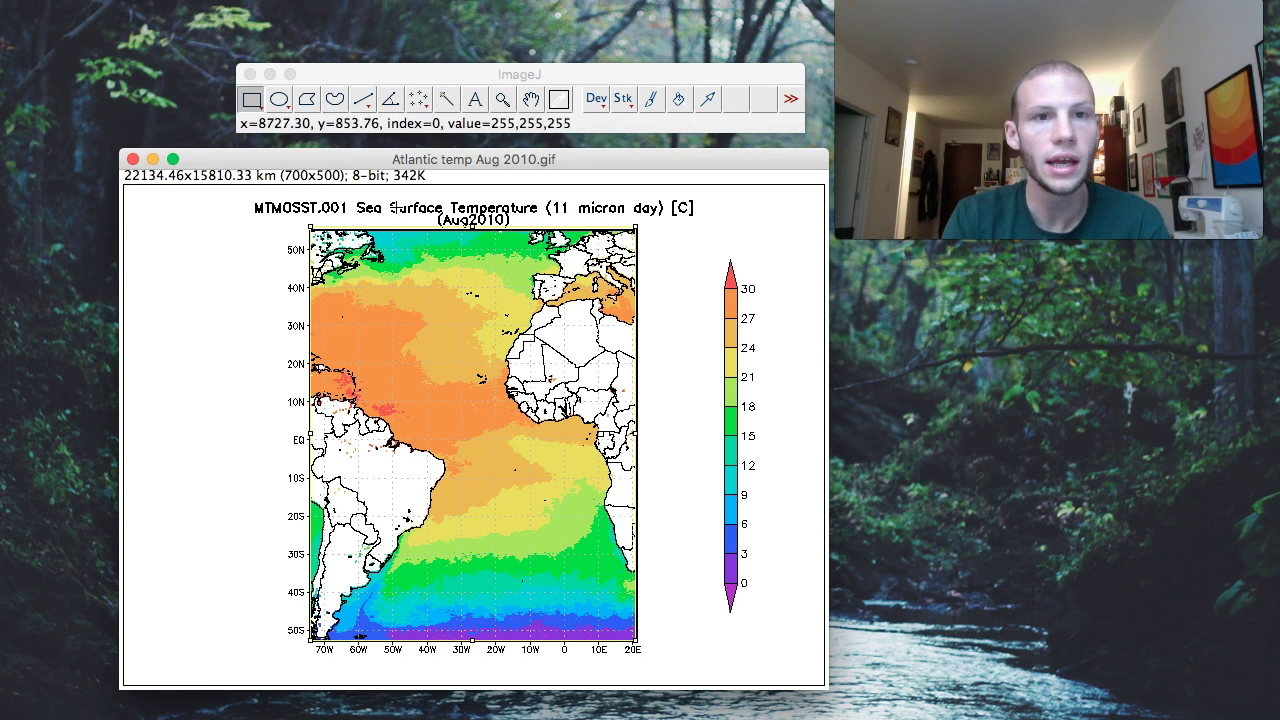
click(230, 1)
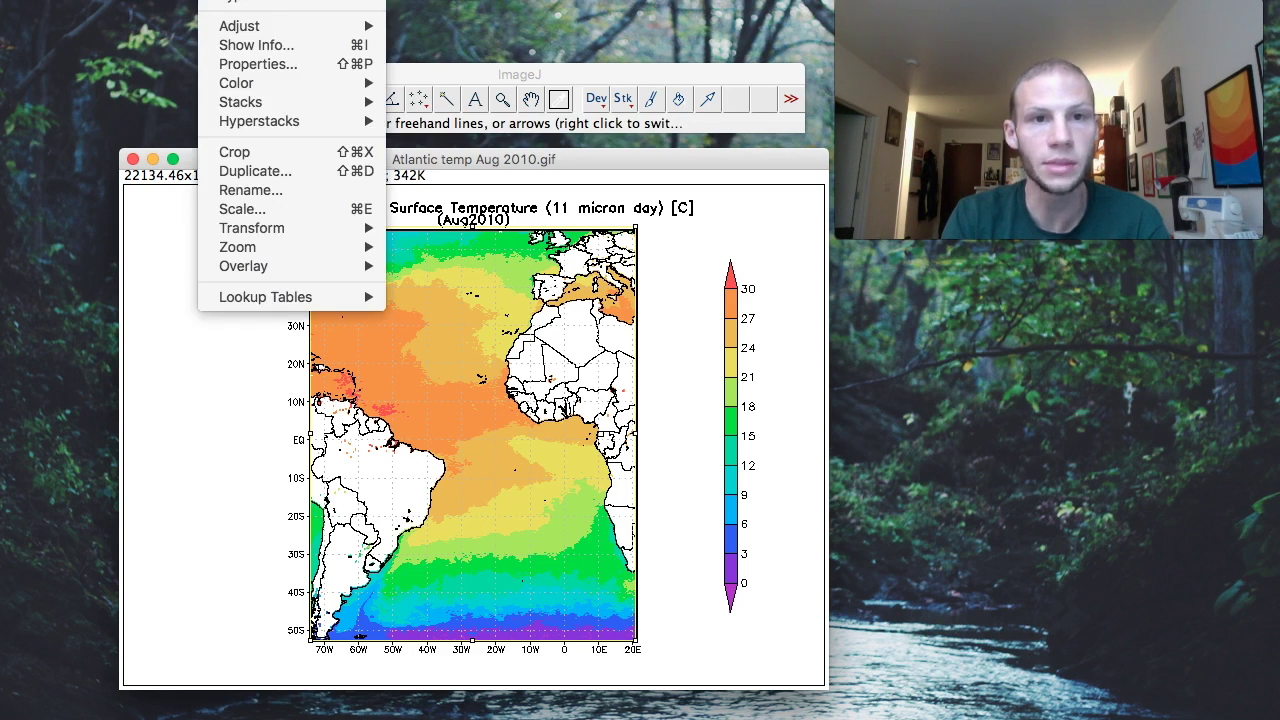
click(299, 158)
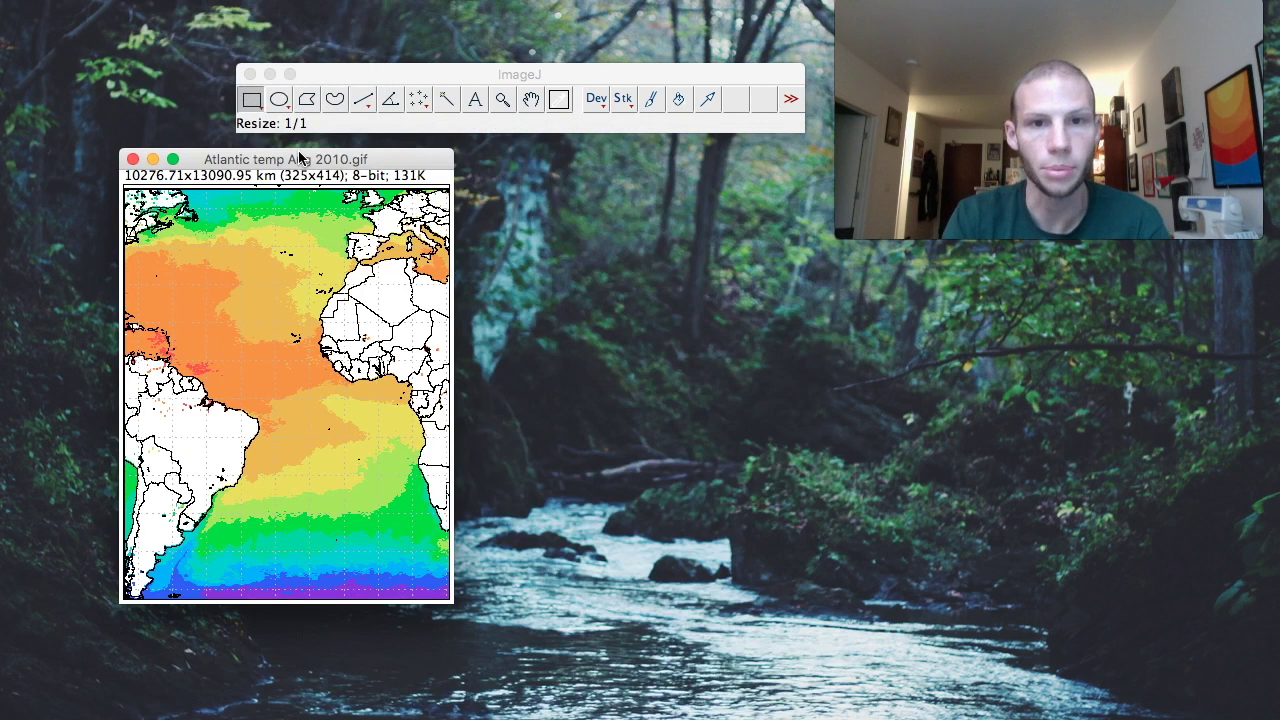
drag(240, 162, 480, 155)
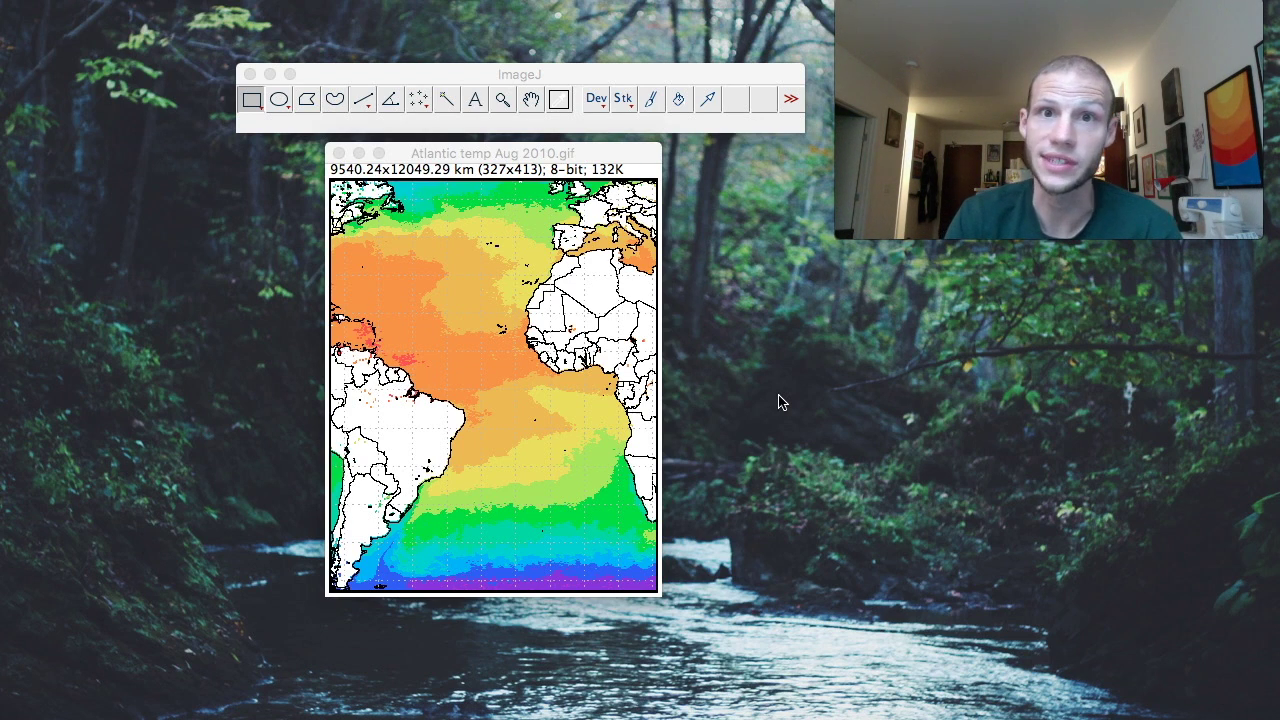
Convert the cropped map to RGB Color, growing it from 132K to 528K.
click(530, 98)
click(431, 155)
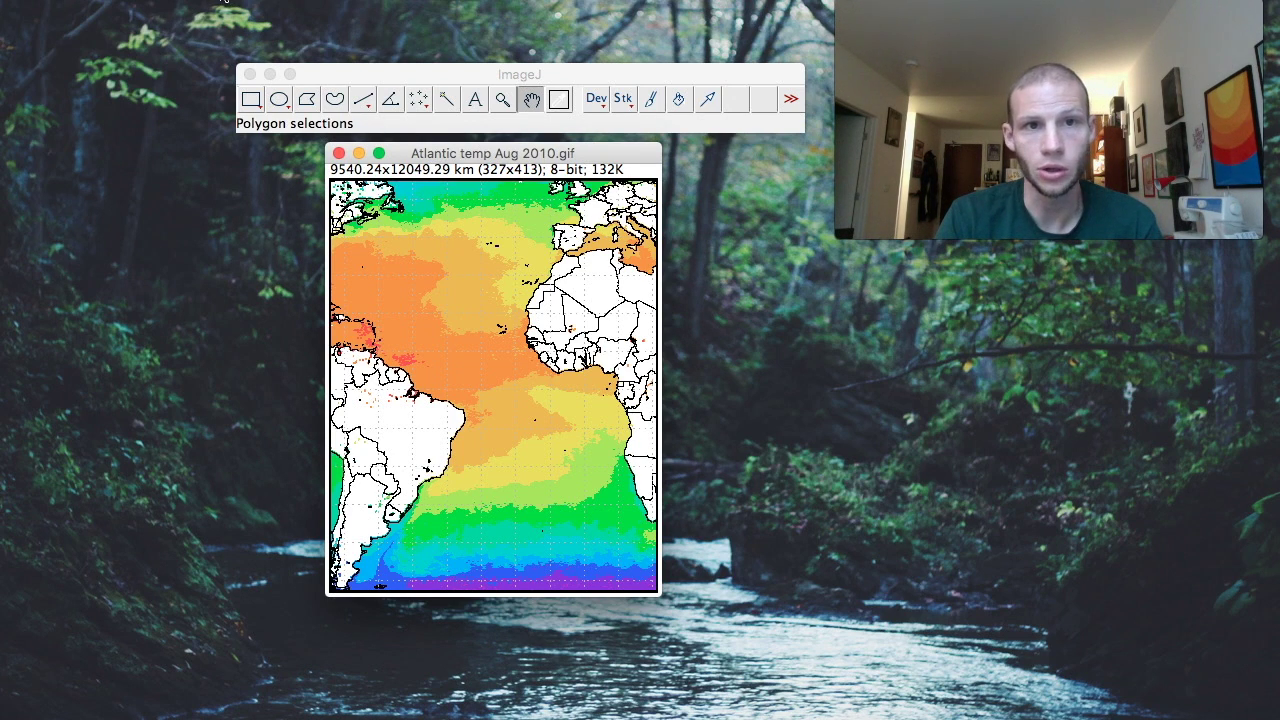
click(240, 1)
mouse_move(252, 6)
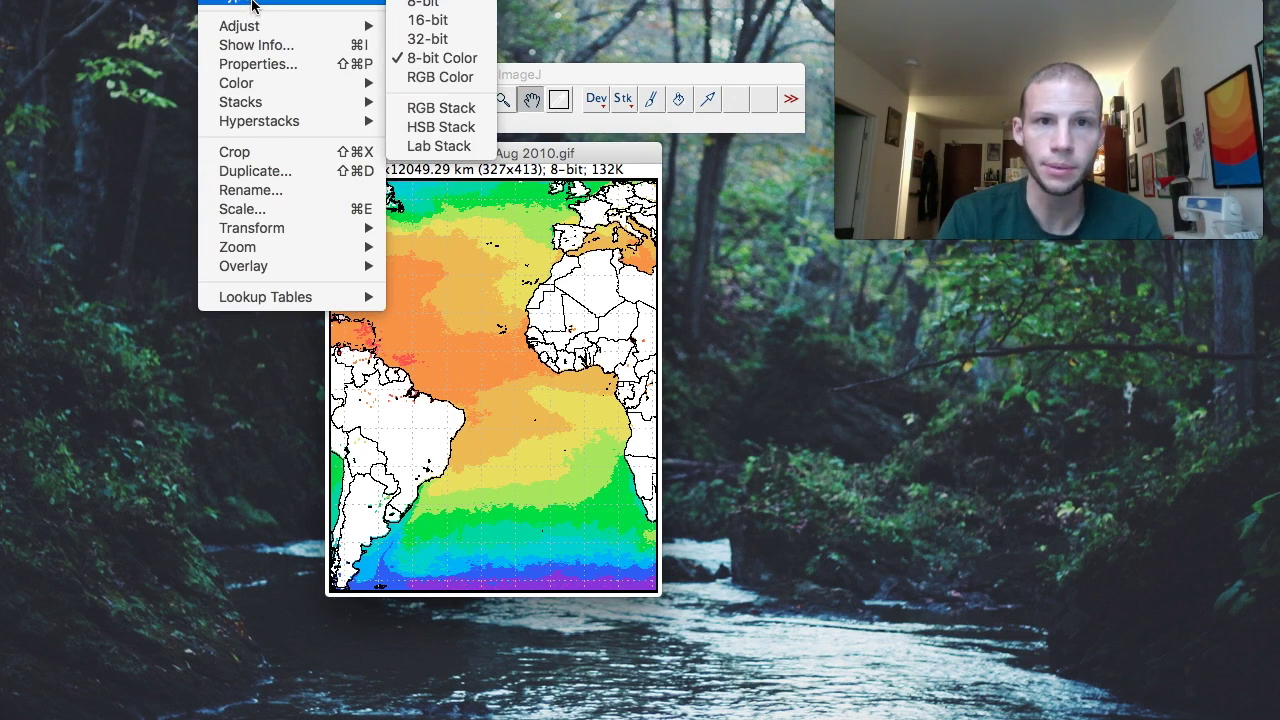
click(440, 77)
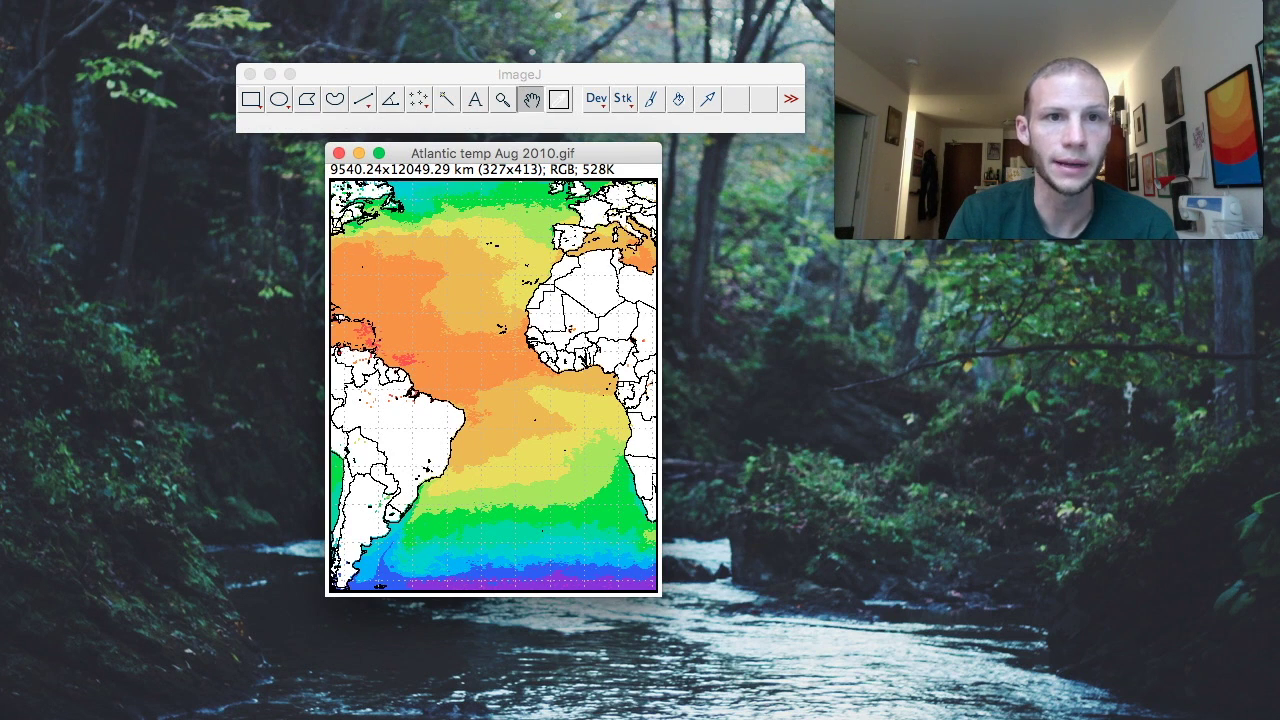
click(225, 1)
mouse_move(230, 24)
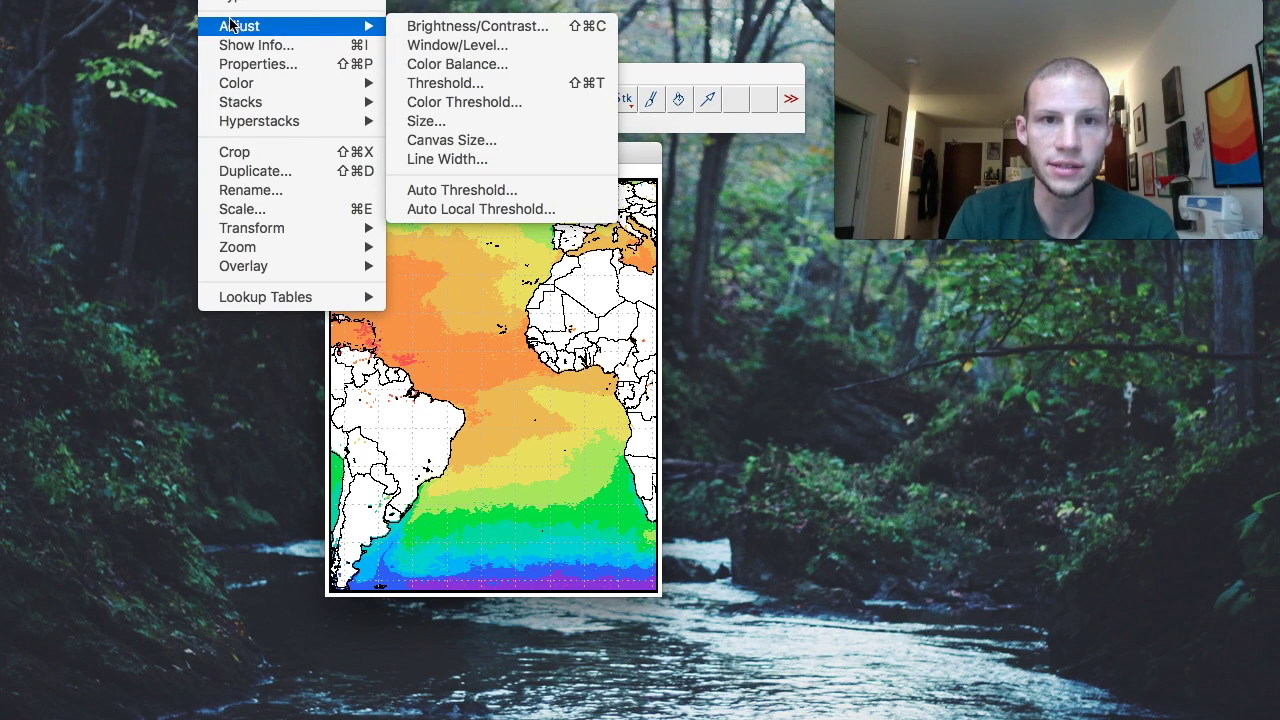
Color-threshold the map to hues 10–25 and turn the warm orange ocean region into a selection.
click(502, 104)
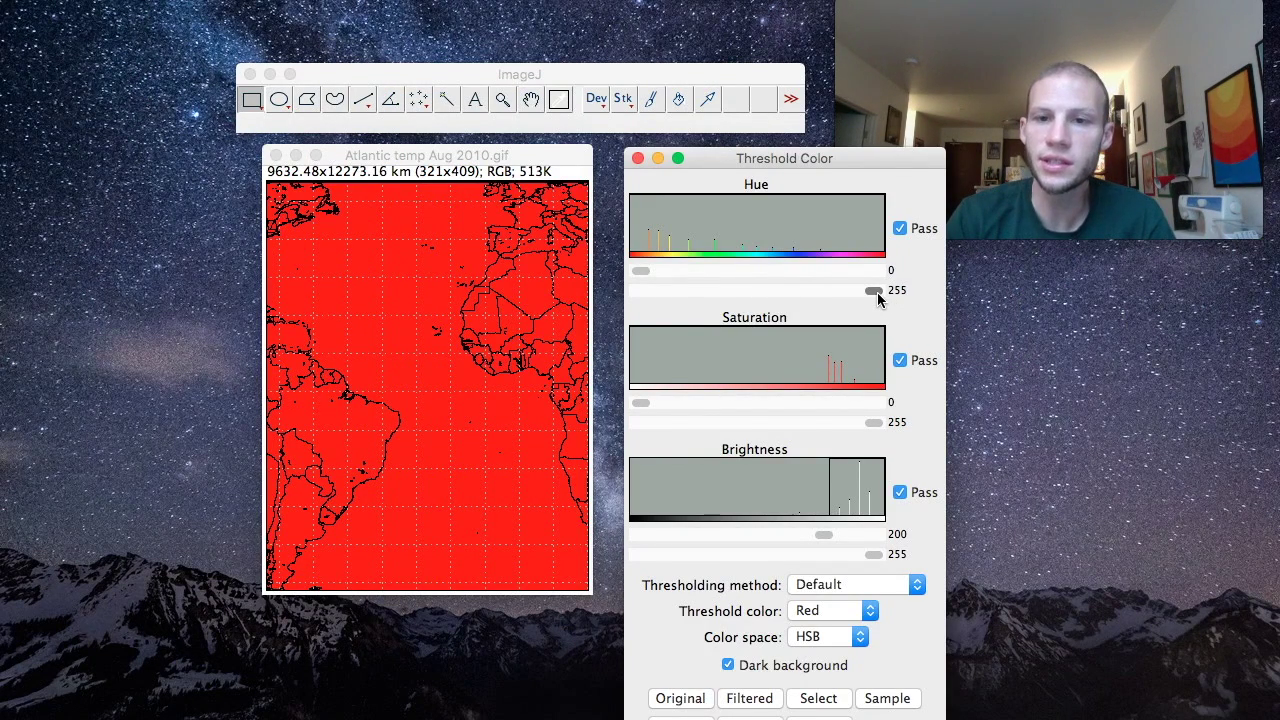
drag(875, 291, 652, 268)
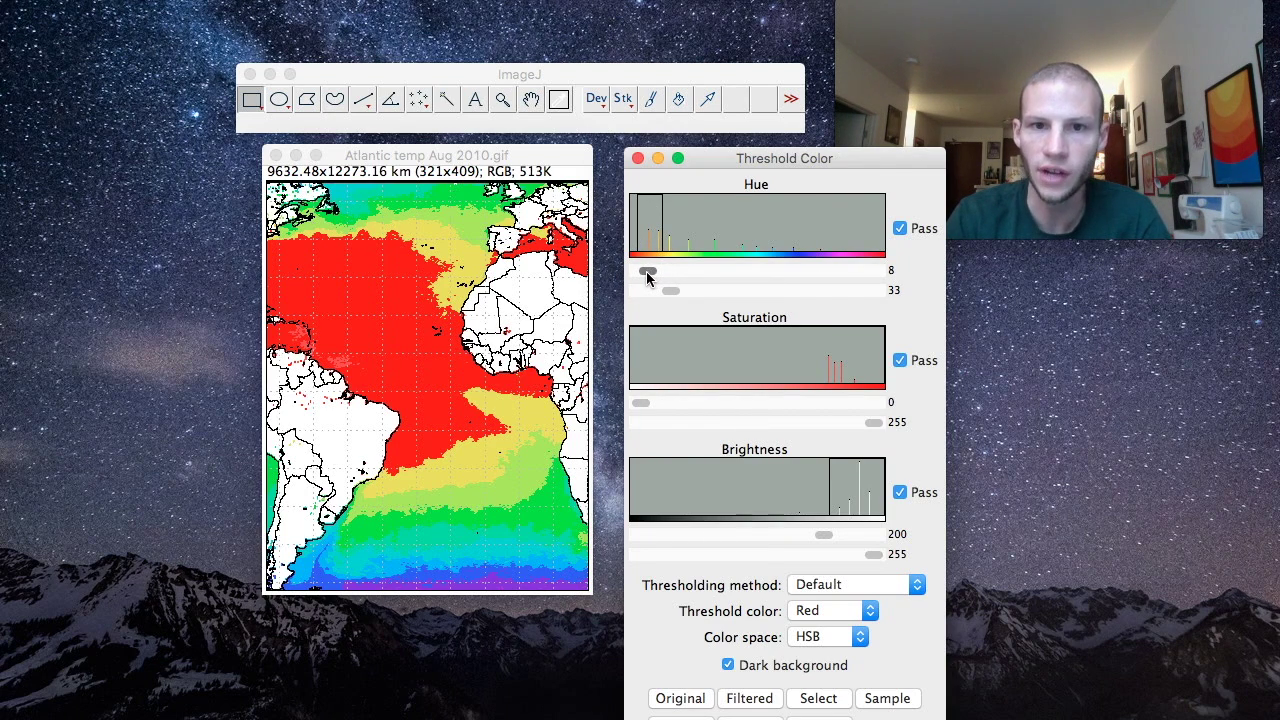
drag(677, 306, 650, 280)
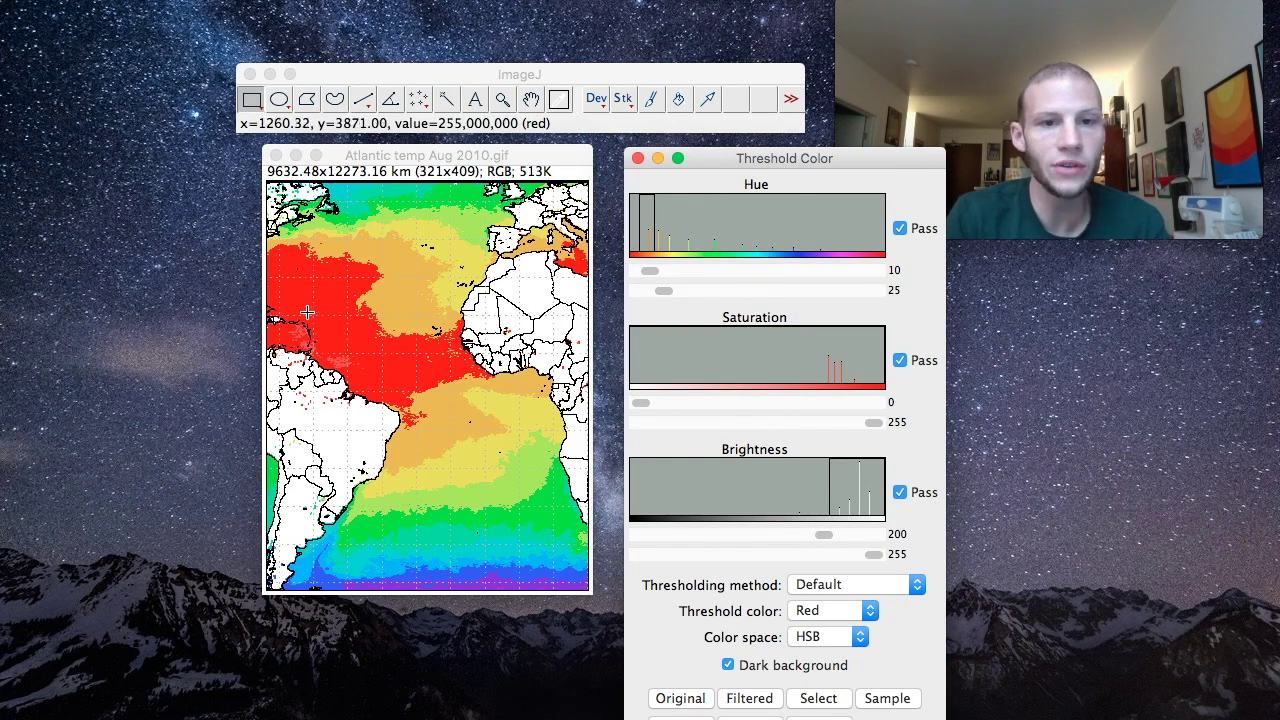
click(818, 700)
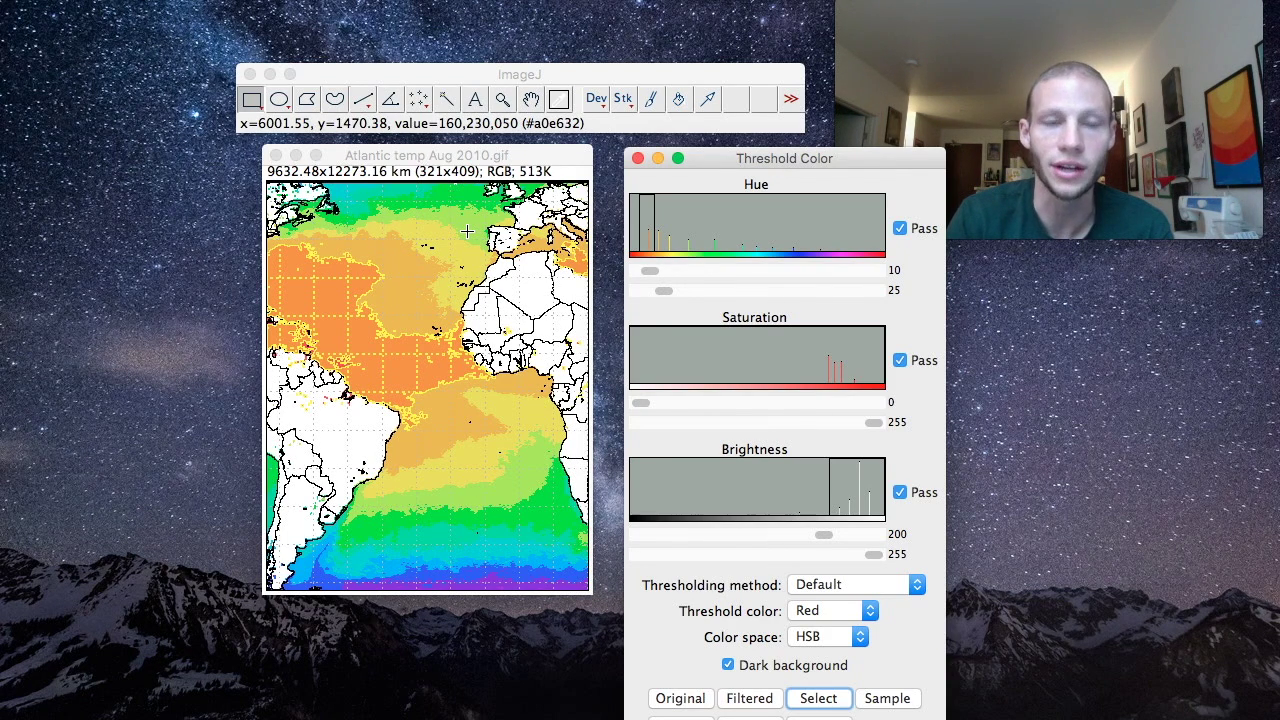
click(380, 157)
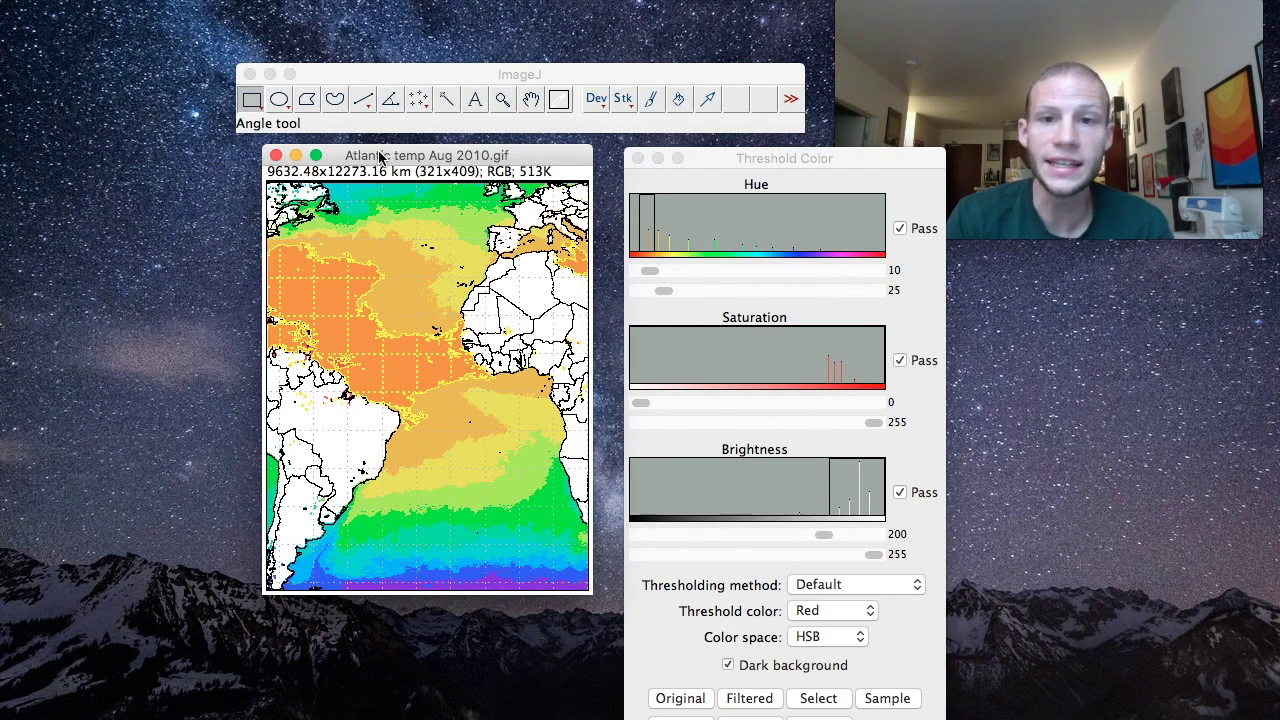
Measure the selected warm-water area (15912092.147) and move the Results table aside.
click(383, 1)
click(428, 3)
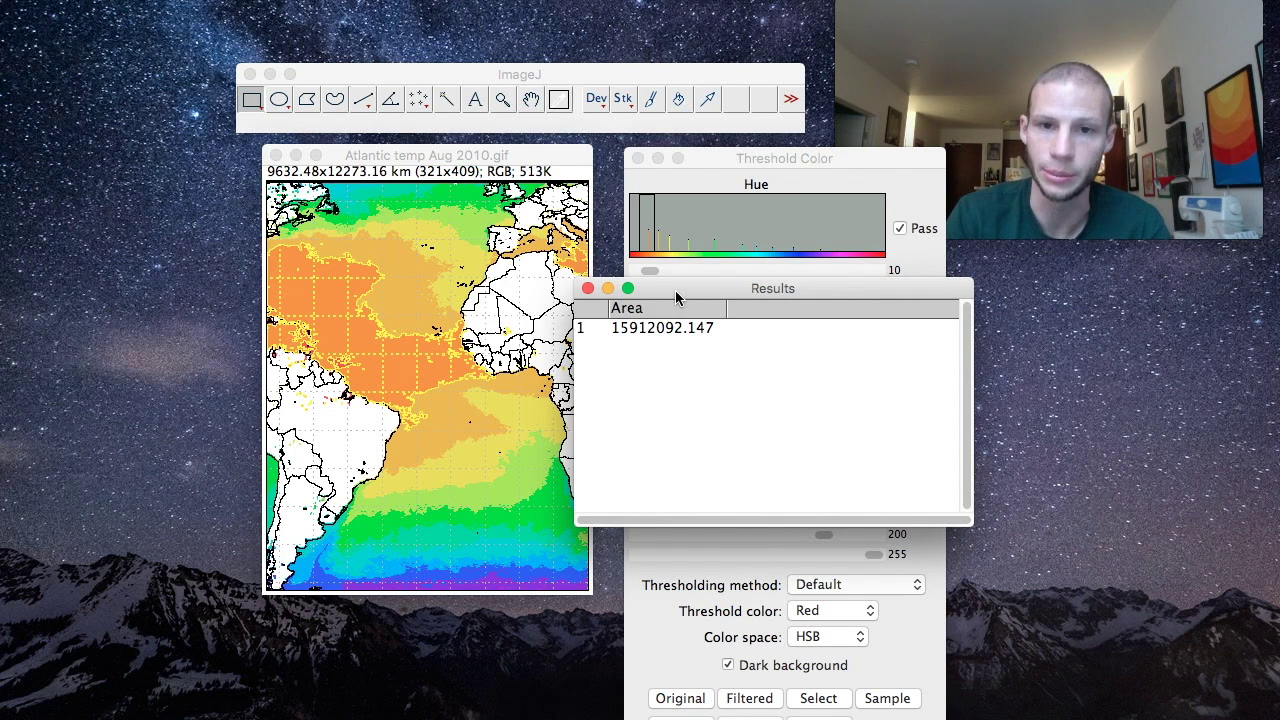
drag(677, 289, 729, 306)
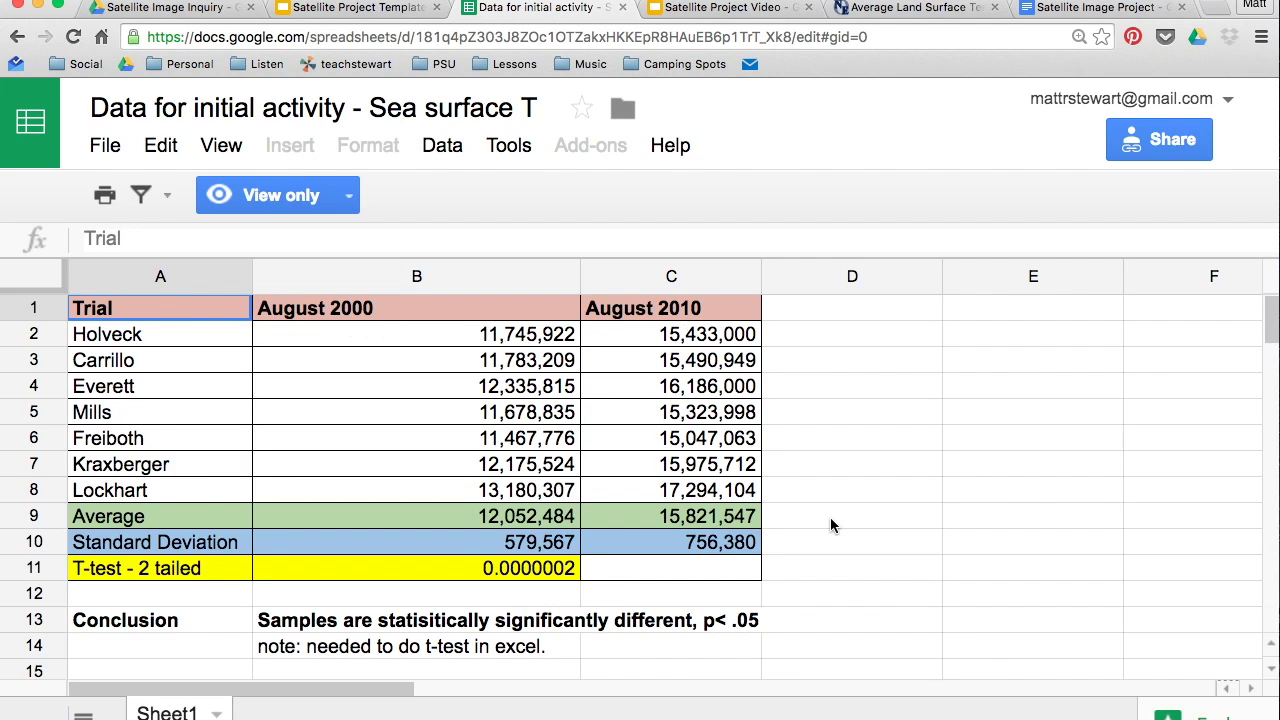
Check column B's August 2000 areas and the B9 average and B10 standard deviation formulas.
click(519, 338)
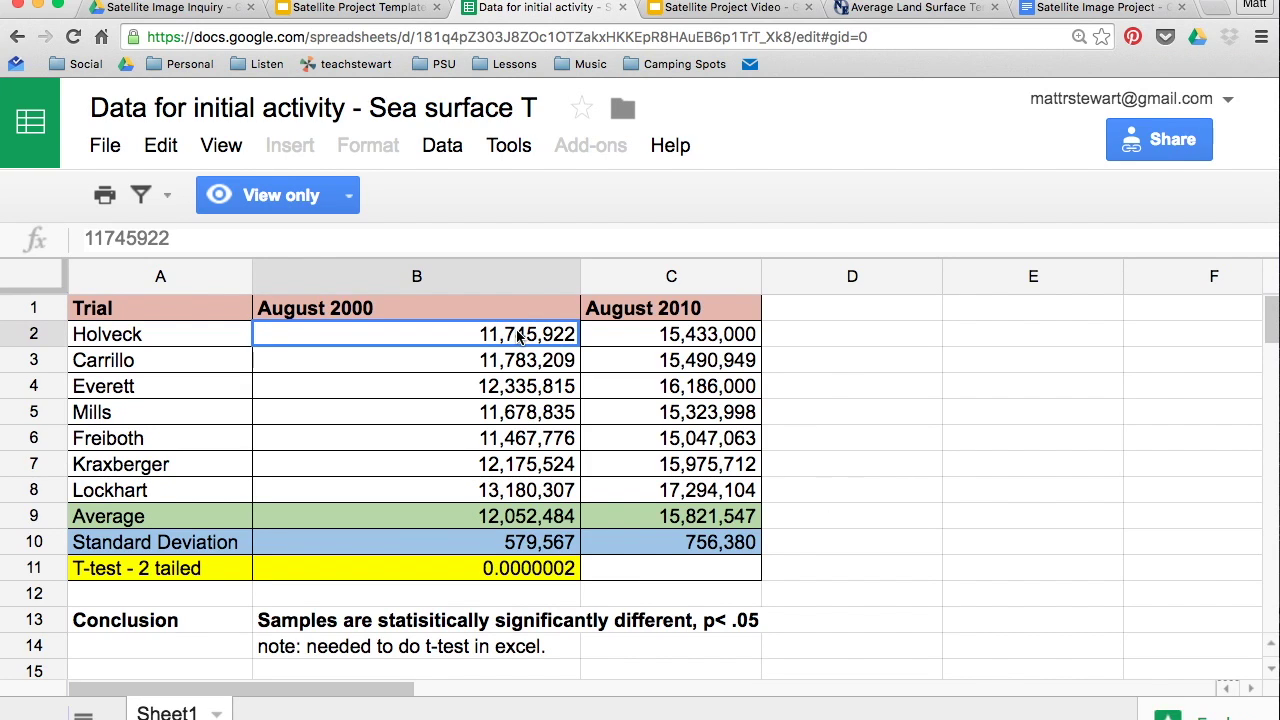
key(Down)
key(Down)
key(Down)
key(Down)
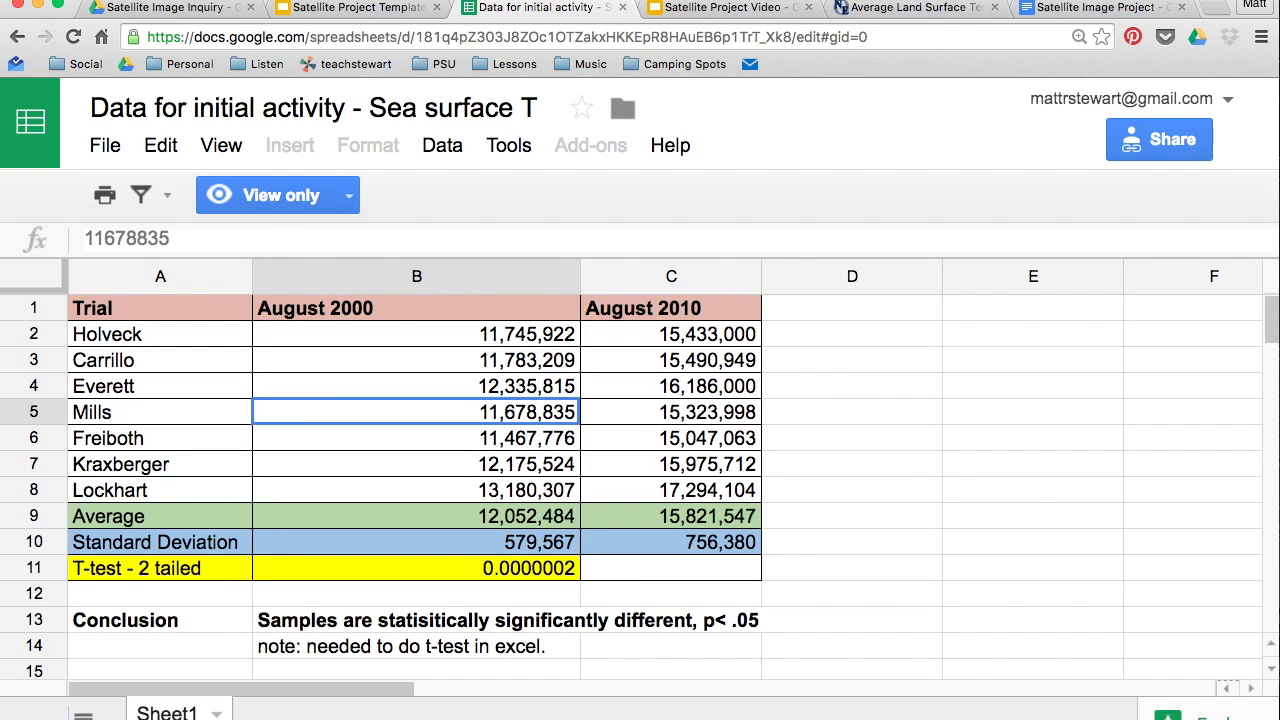
key(Down)
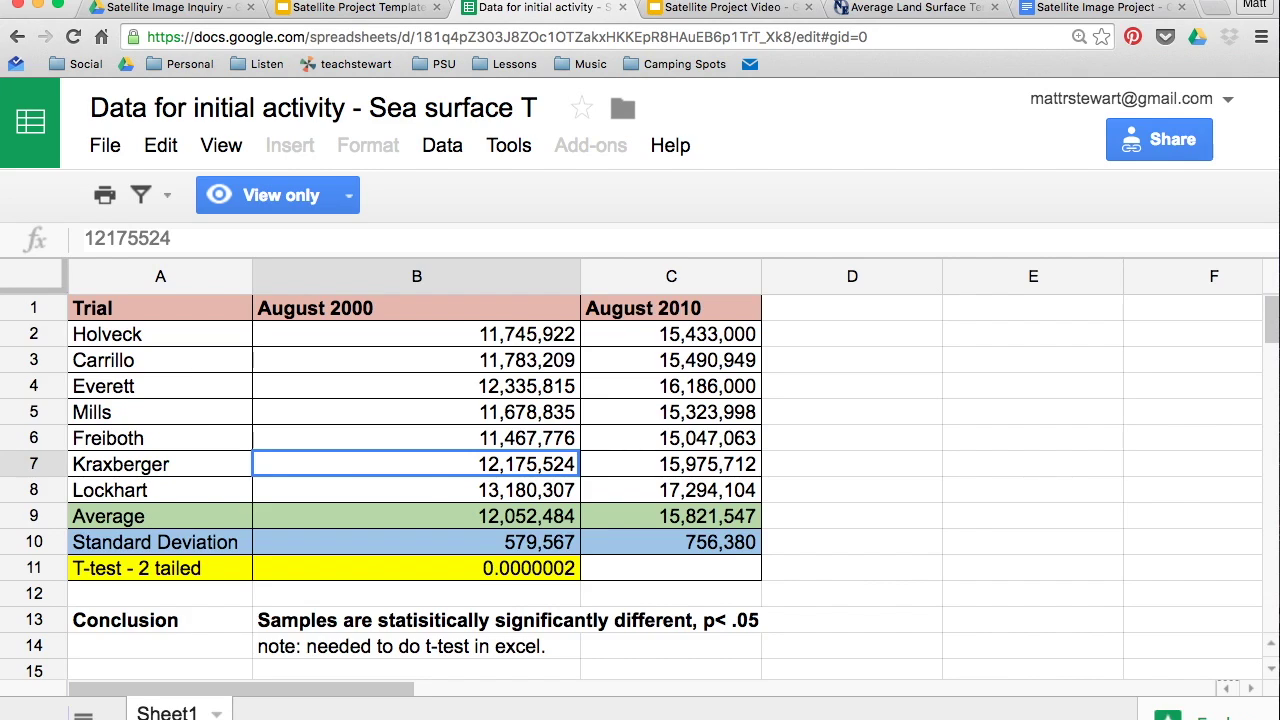
click(416, 512)
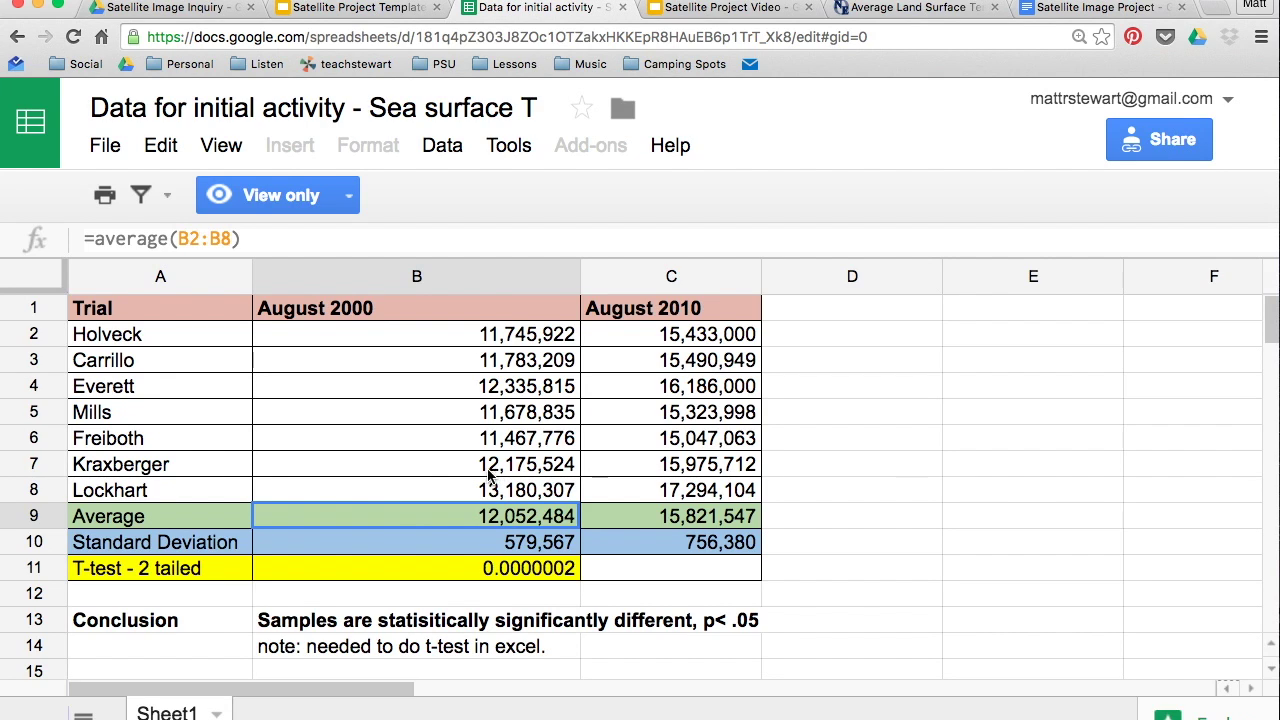
click(412, 548)
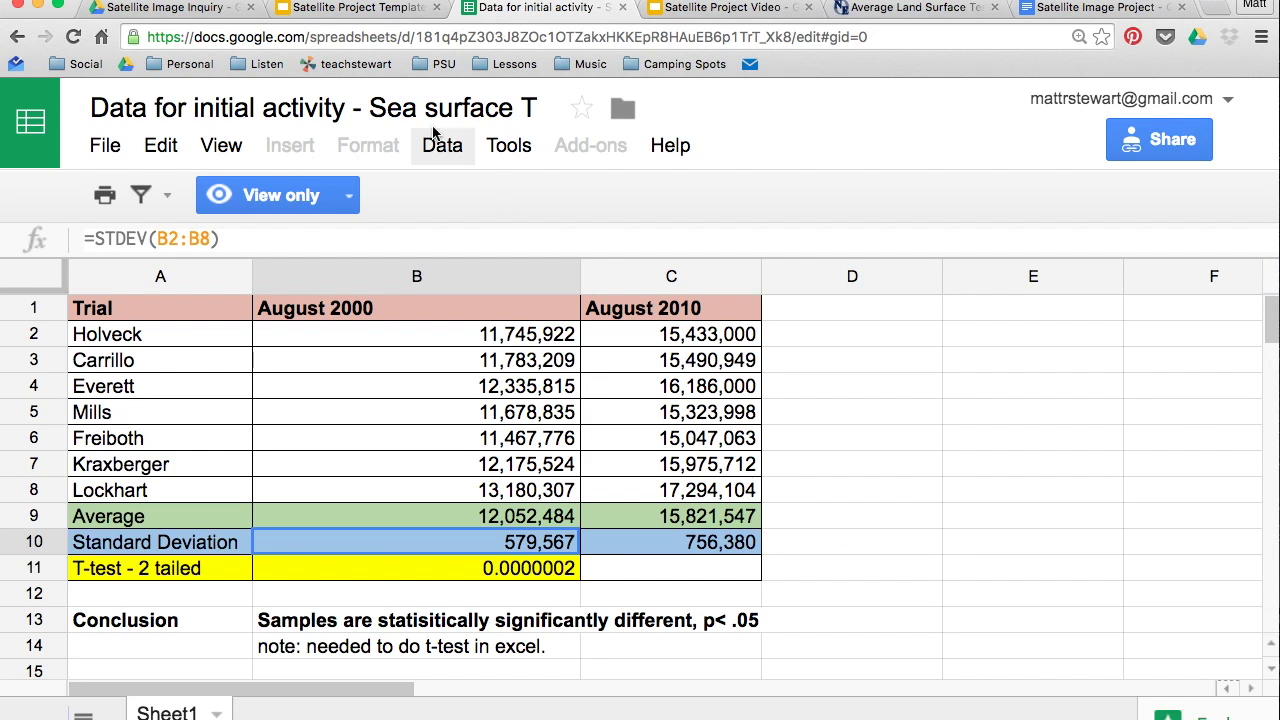
click(360, 8)
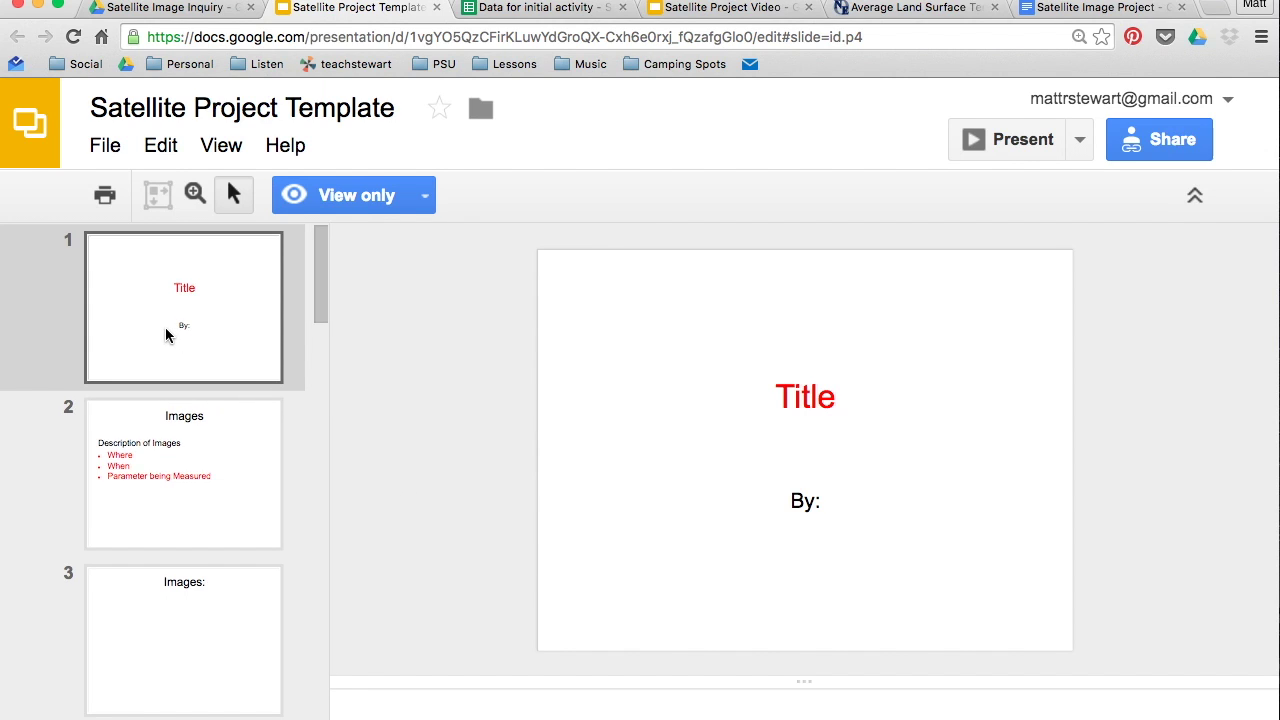
Page through the template slides from Images through Background and Methods to Results: Data Table.
scroll(170, 335, down, 2)
scroll(200, 437, up, 2)
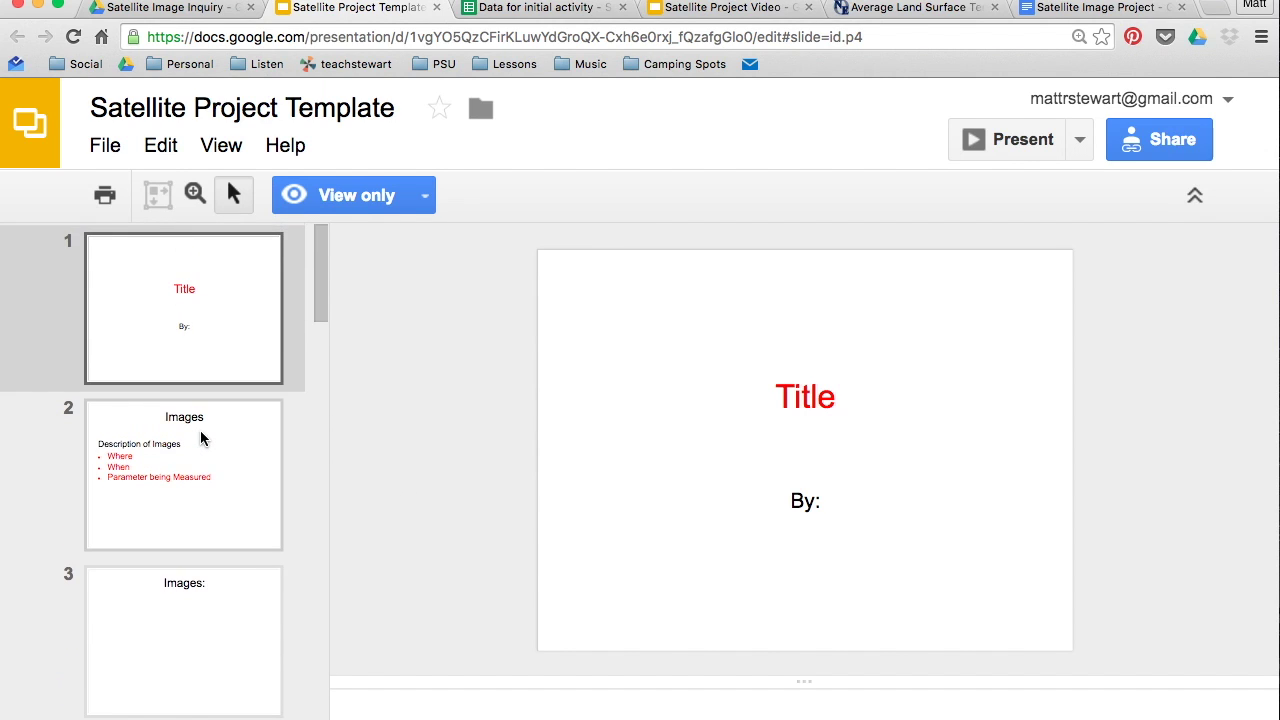
click(195, 453)
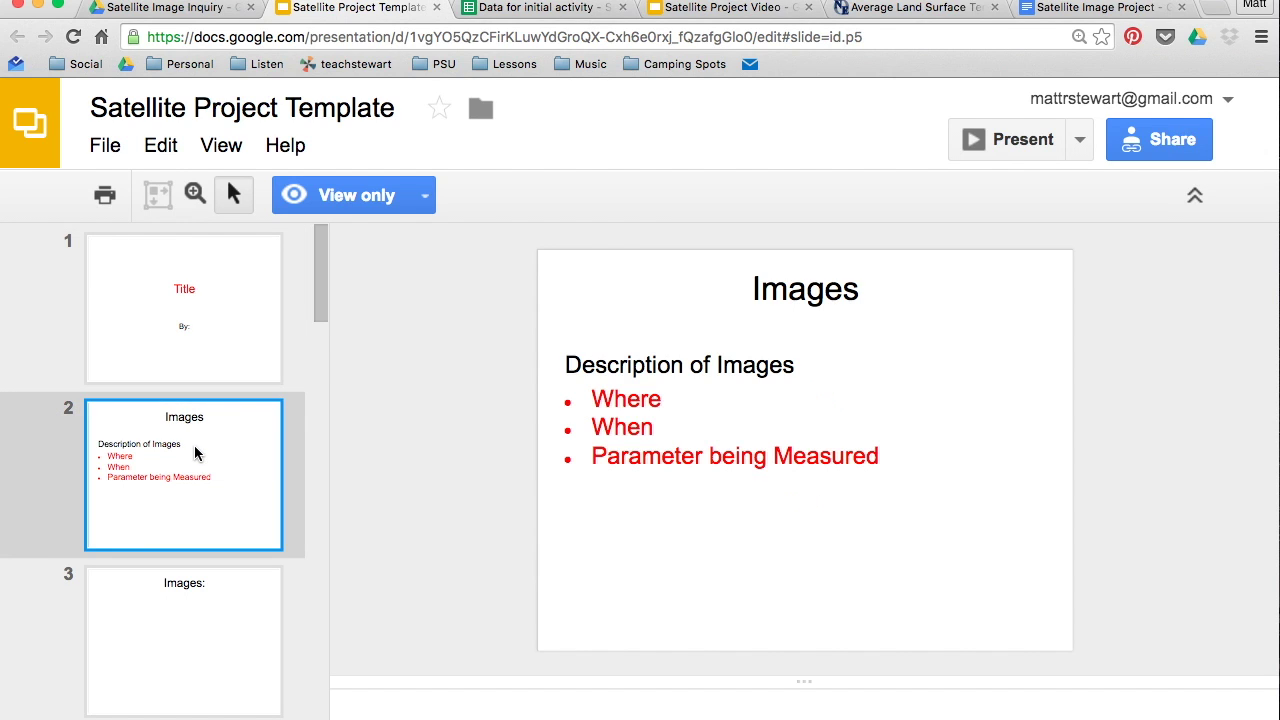
key(Down)
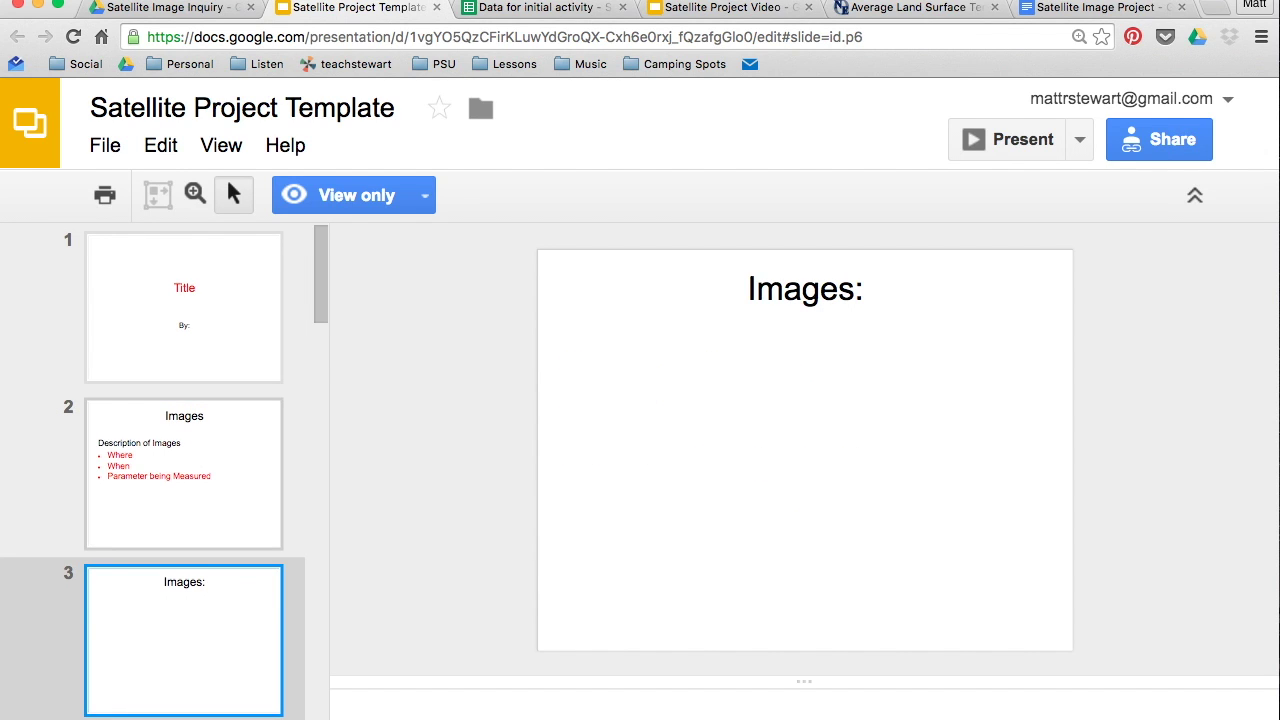
key(Down)
key(Down)
key(Down)
key(Down)
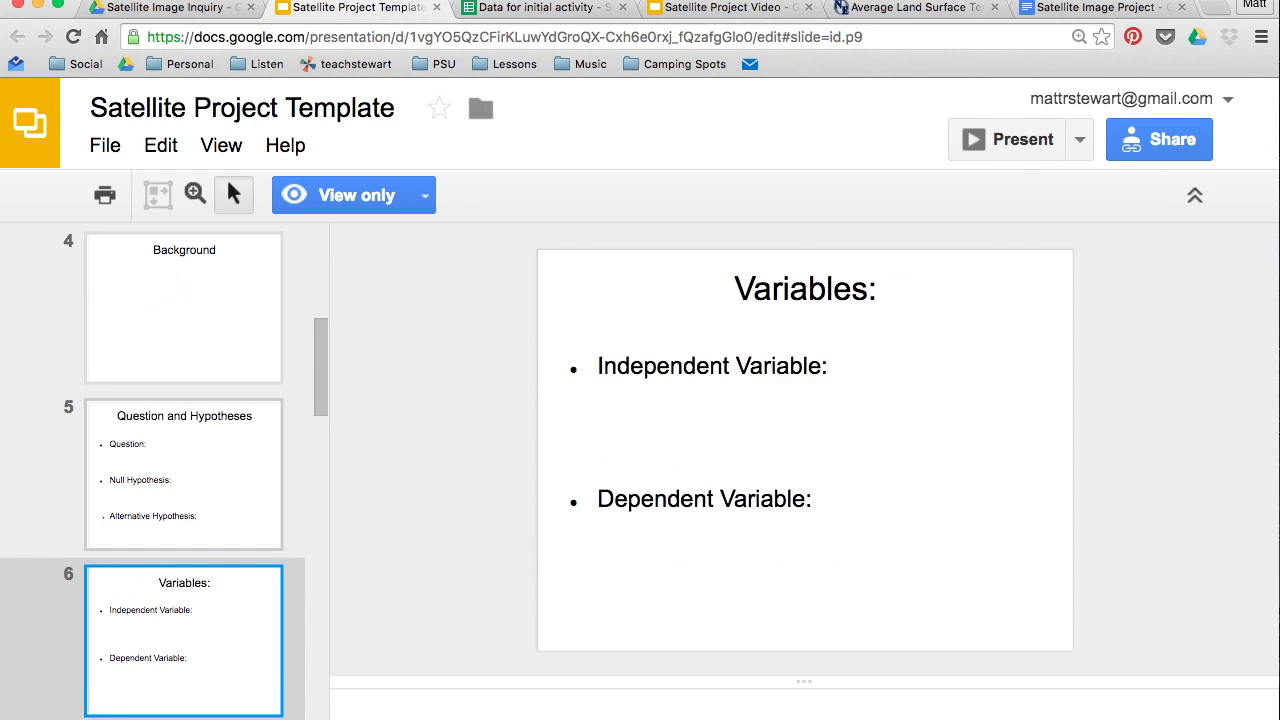
key(Down)
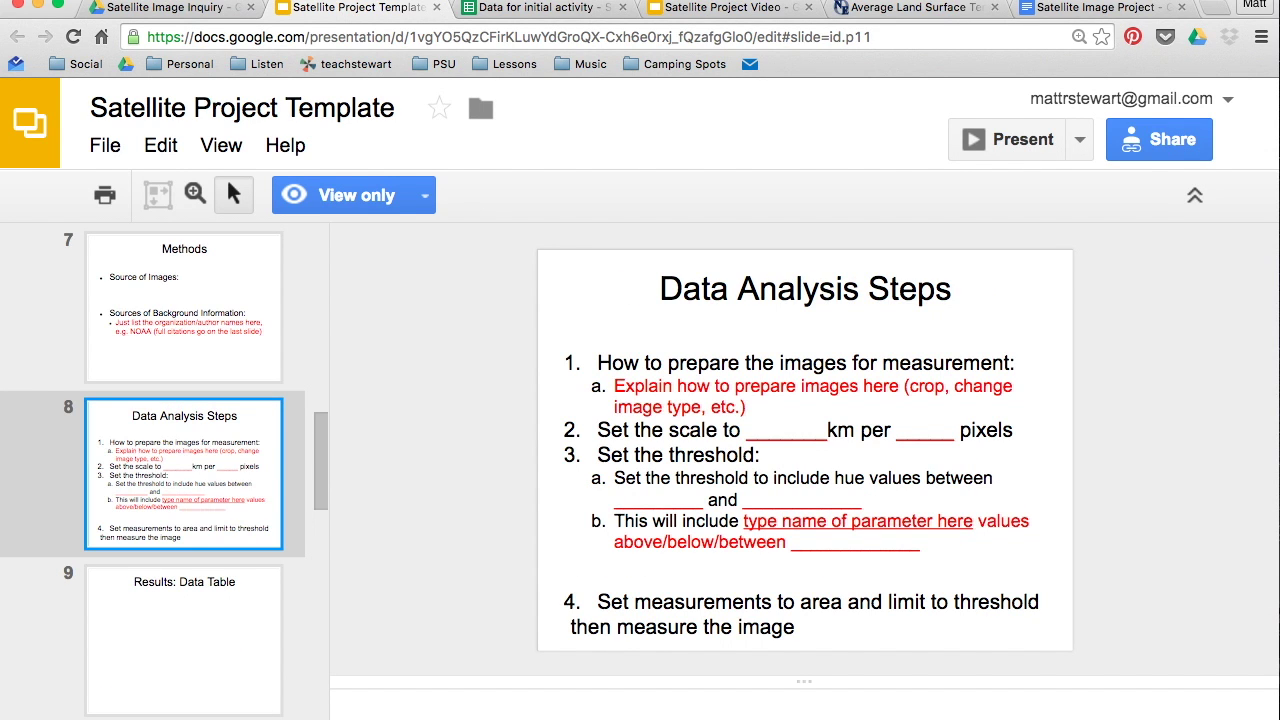
key(Down)
key(Down)
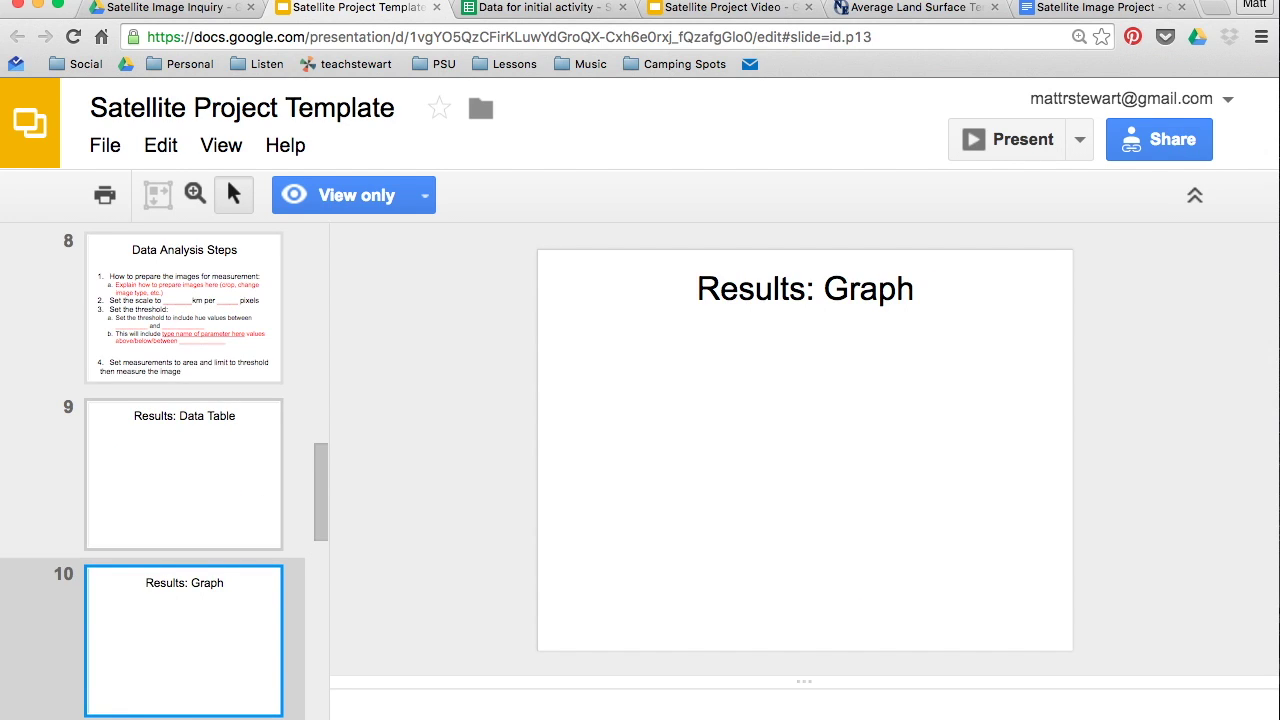